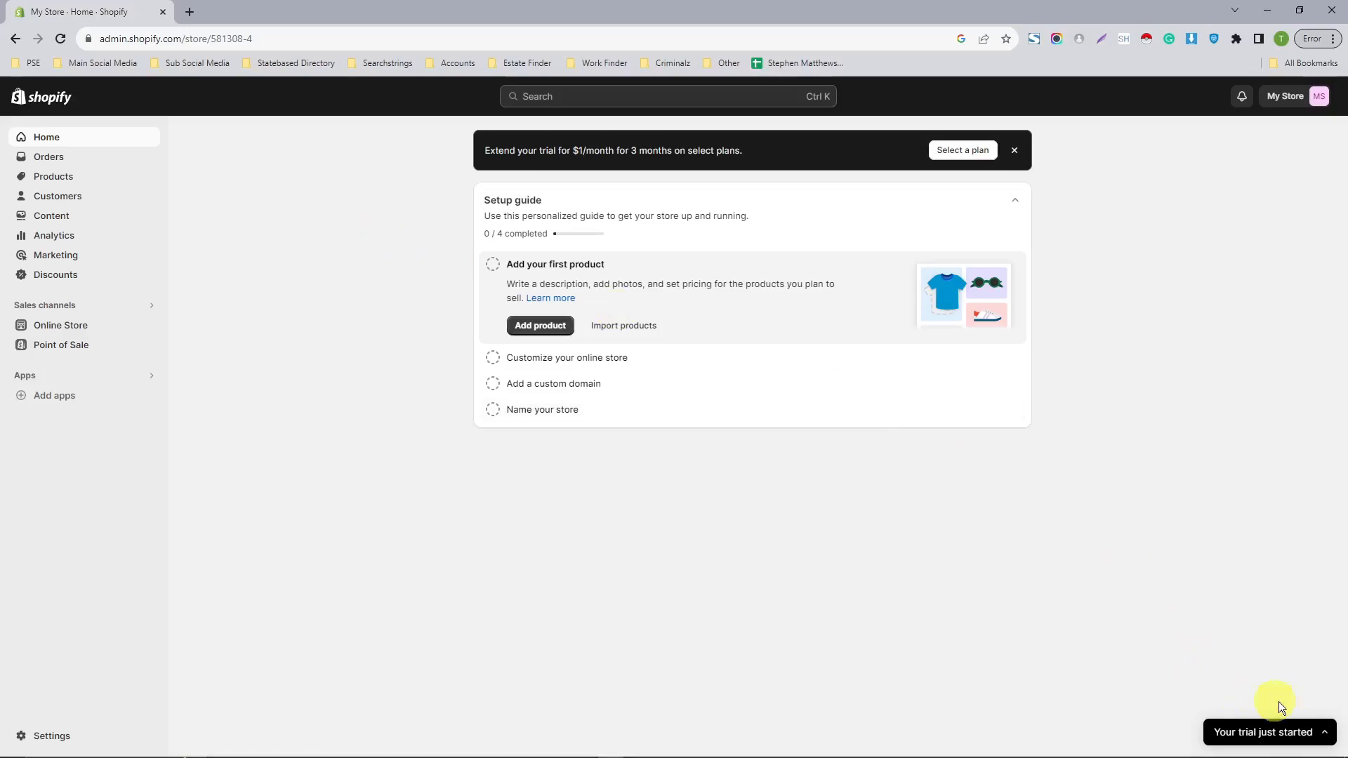
- Expand the trial notice to check its details and collapse it again
click(1327, 734)
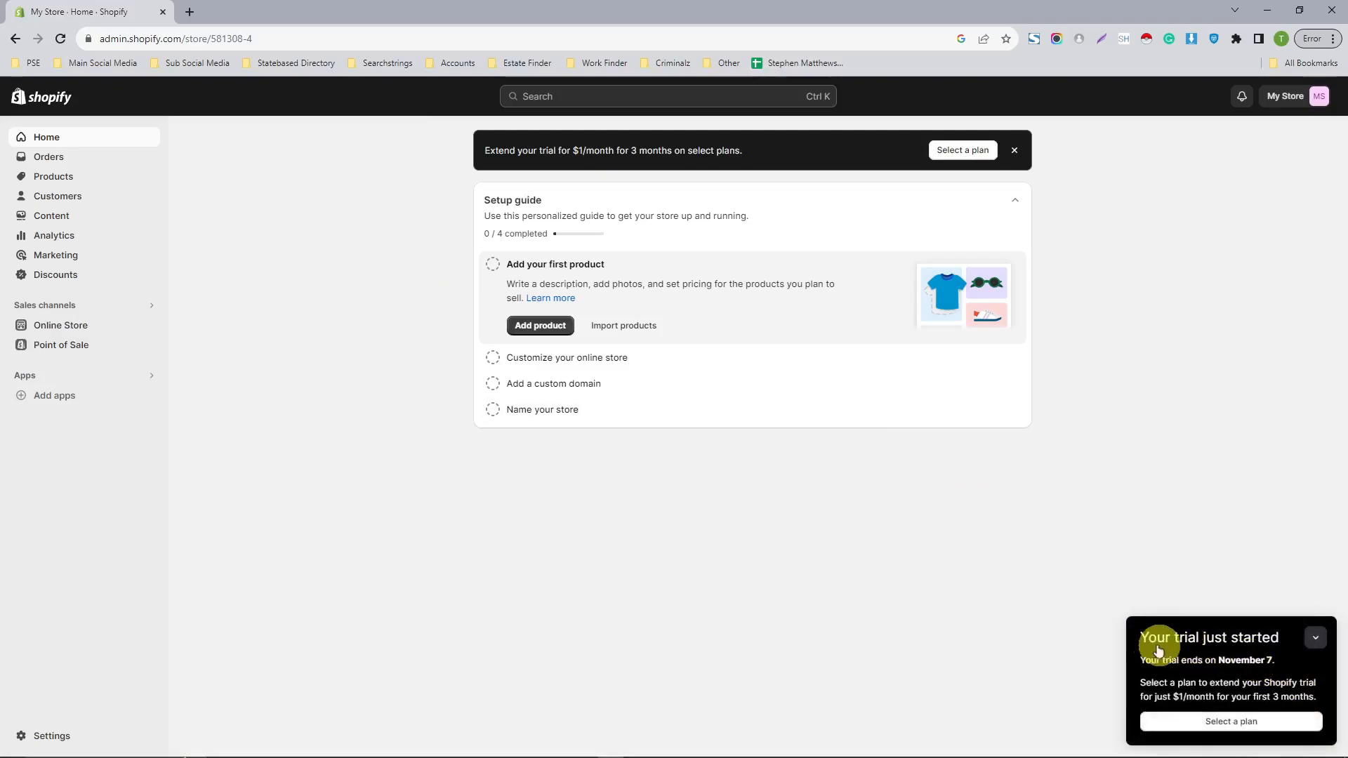
click(1317, 640)
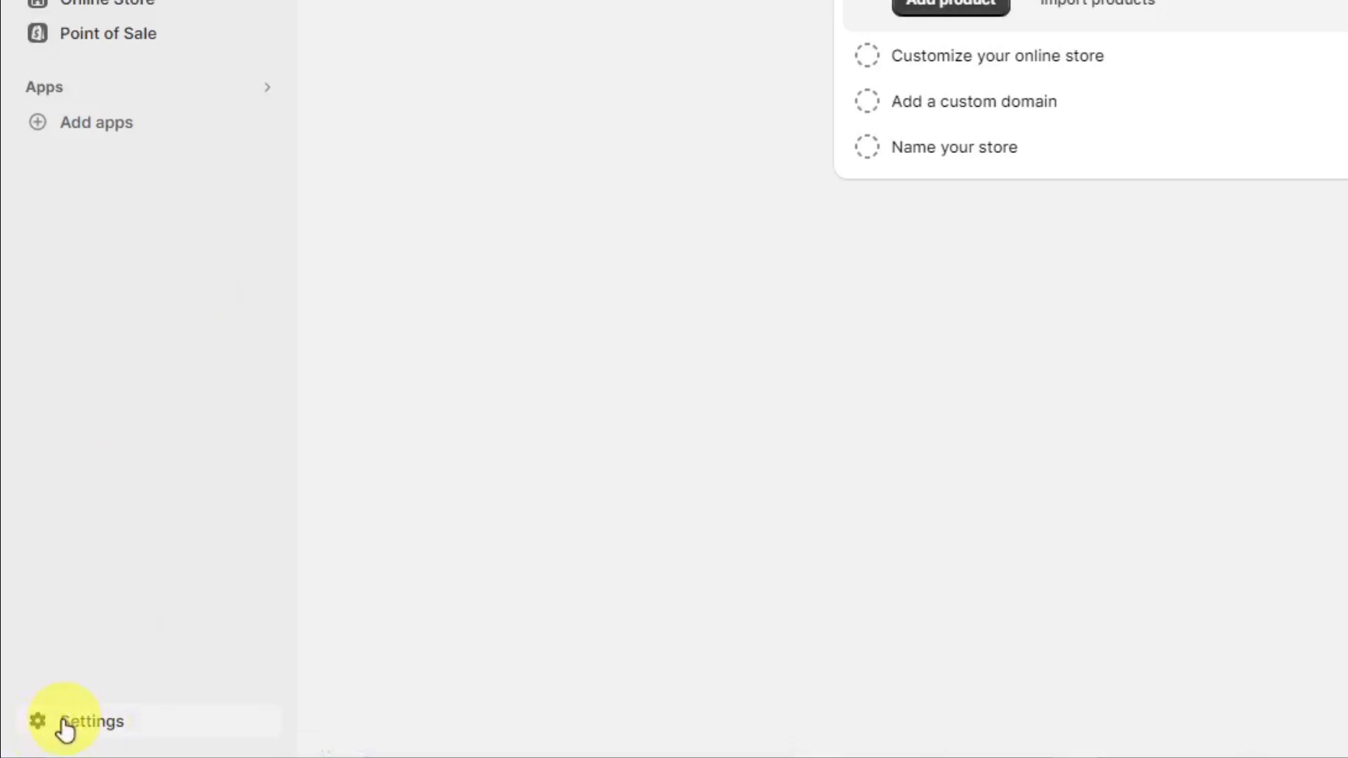
- Open the store's shipping and delivery settings and start a new custom shipping rates profile
click(56, 726)
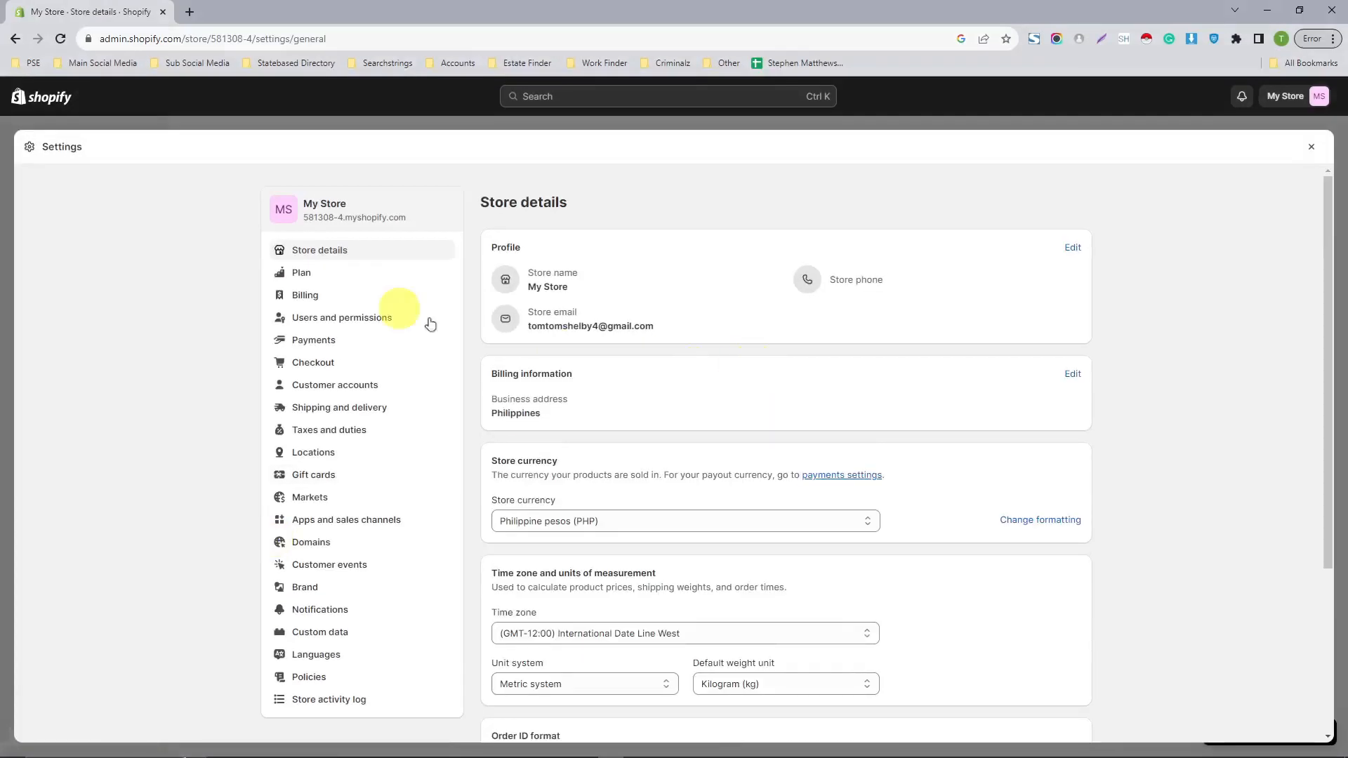
scroll(325, 242, down, 1)
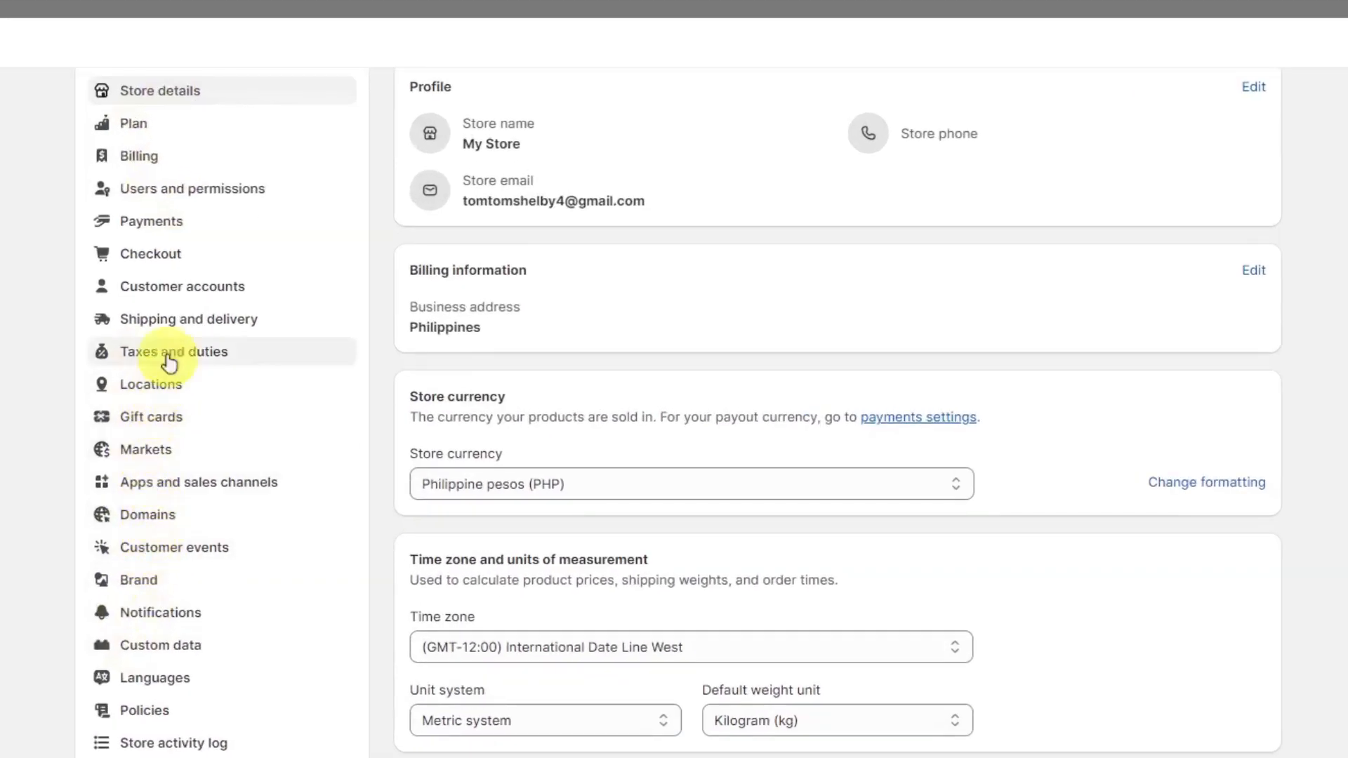
click(189, 325)
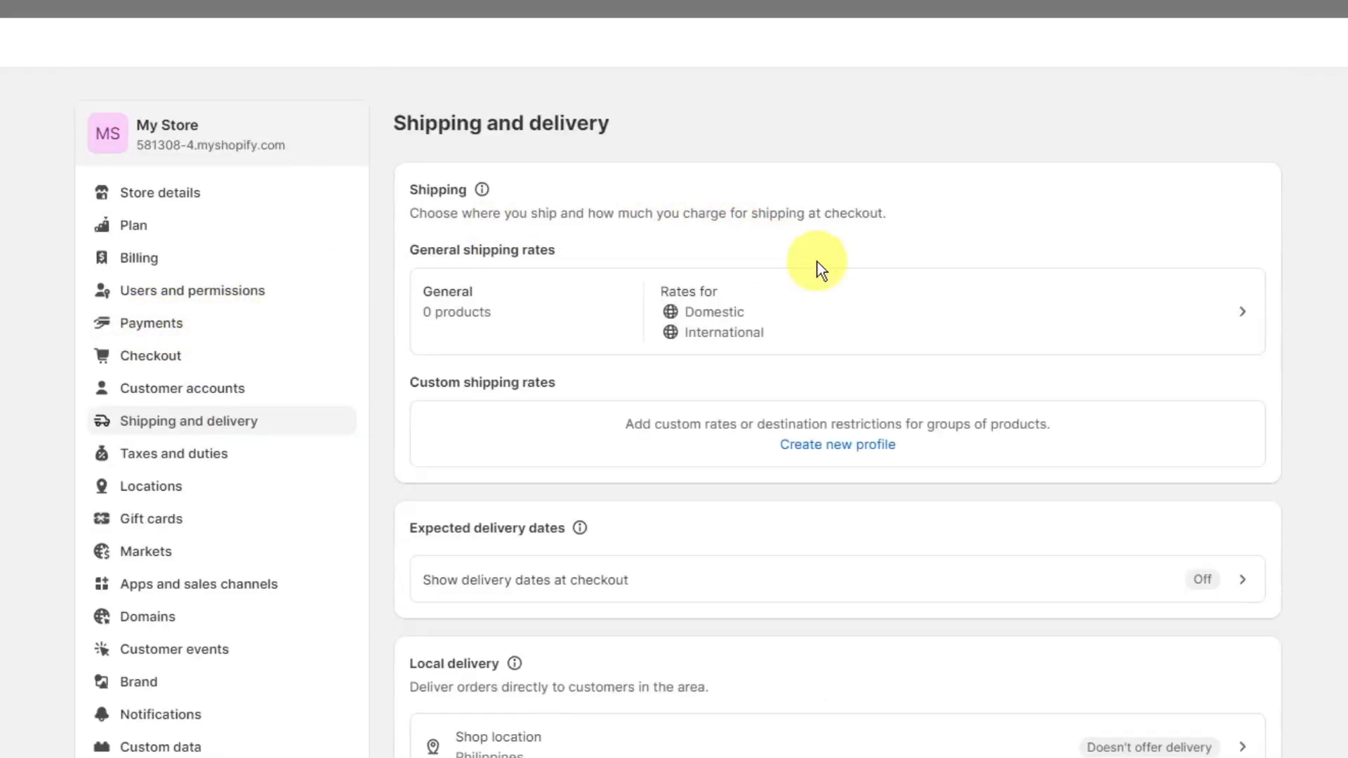
click(821, 449)
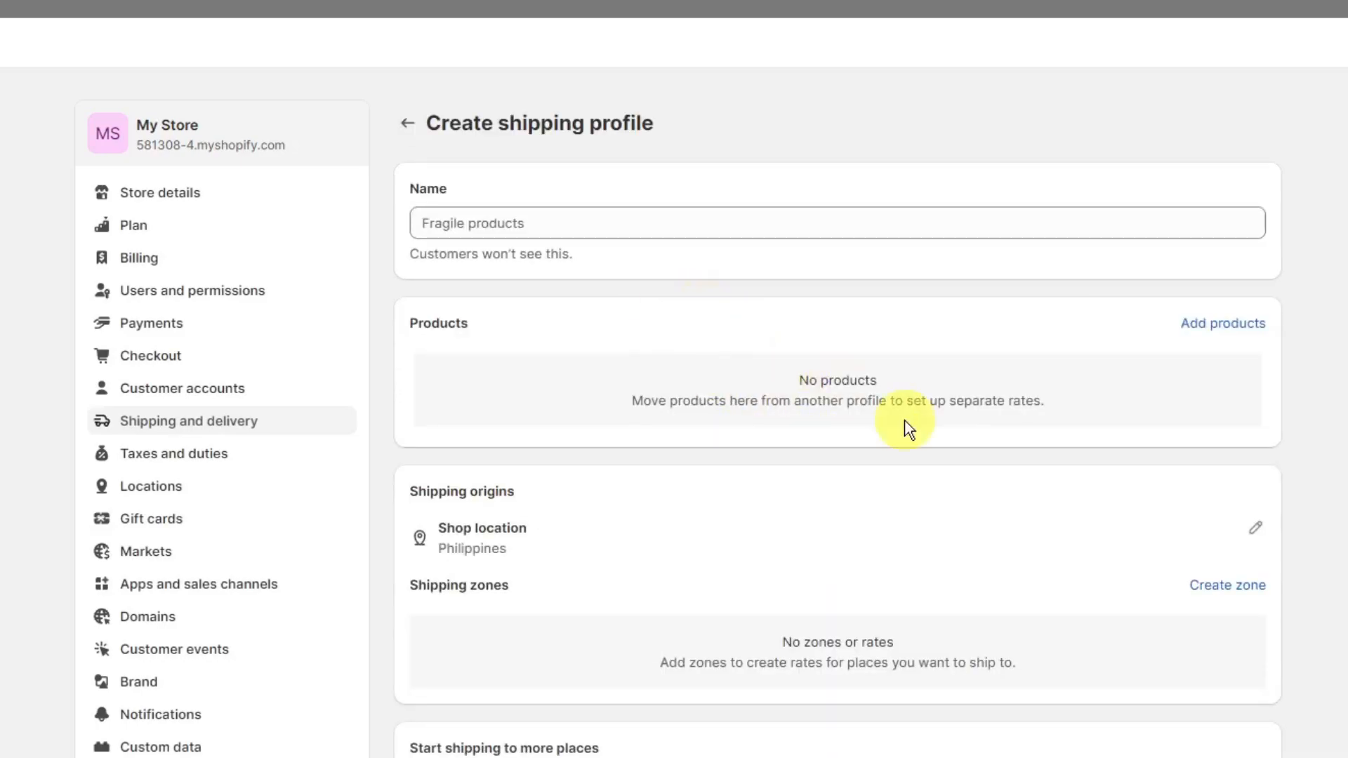
- Start a new shipping zone named Sample Zone and include all International countries
scroll(913, 429, down, 2)
click(1229, 485)
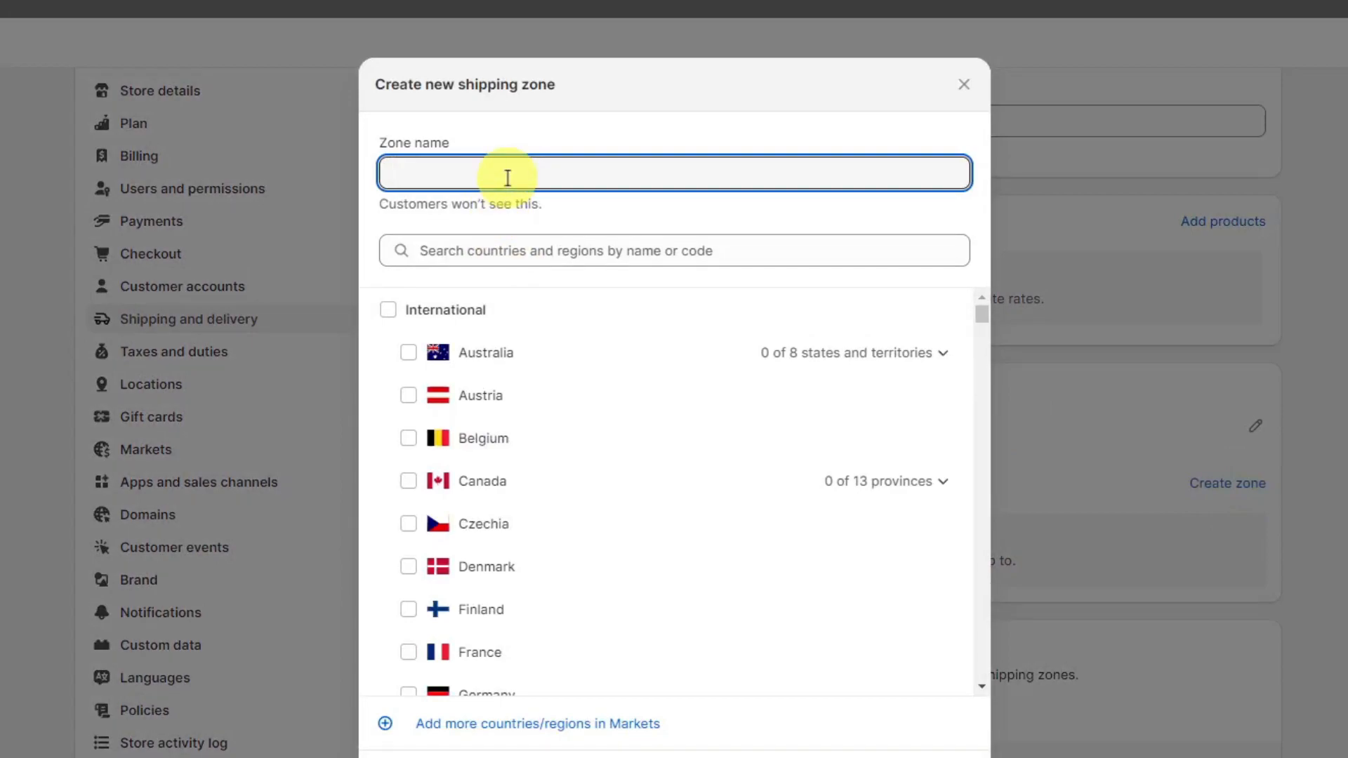
drag(496, 205, 399, 198)
click(414, 189)
click(432, 167)
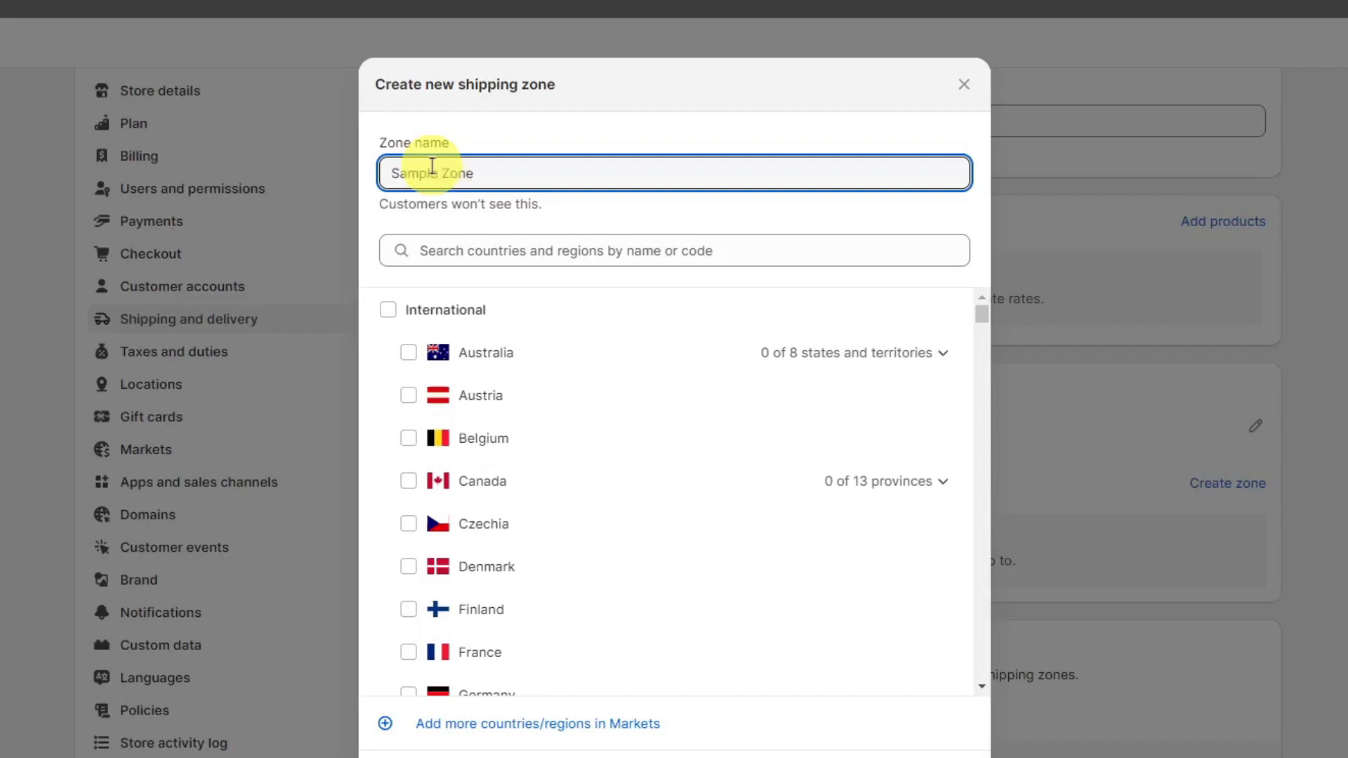
click(388, 309)
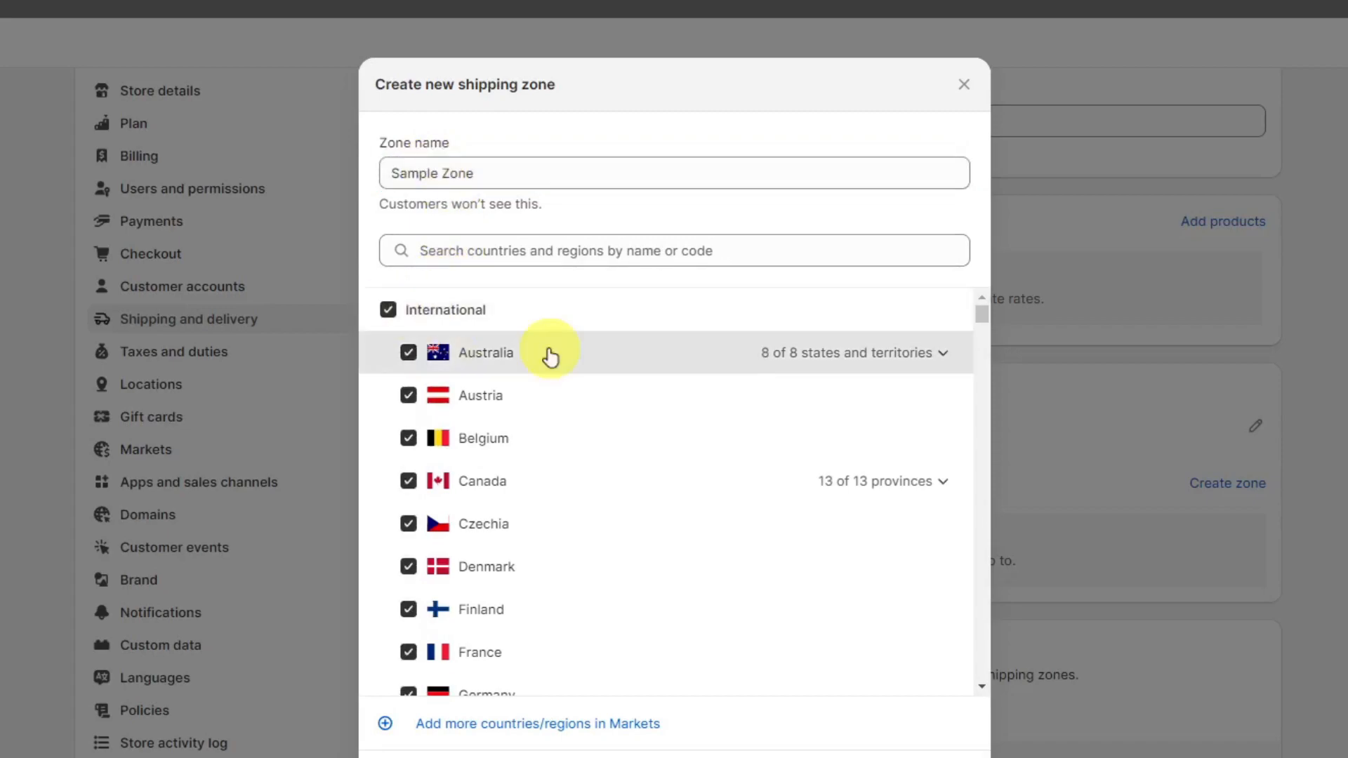
- Look through the country list, deselect all International countries and reselect them
scroll(596, 406, down, 10)
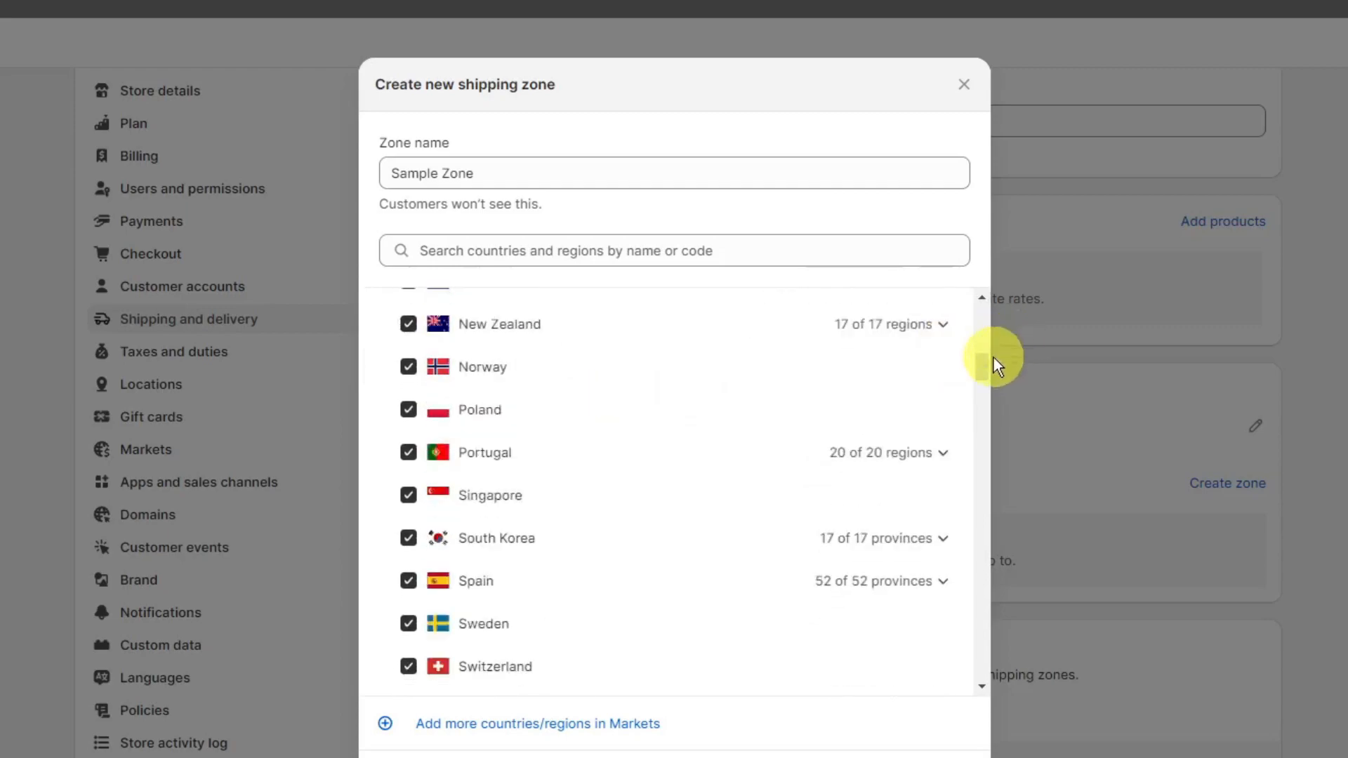
drag(982, 372, 978, 314)
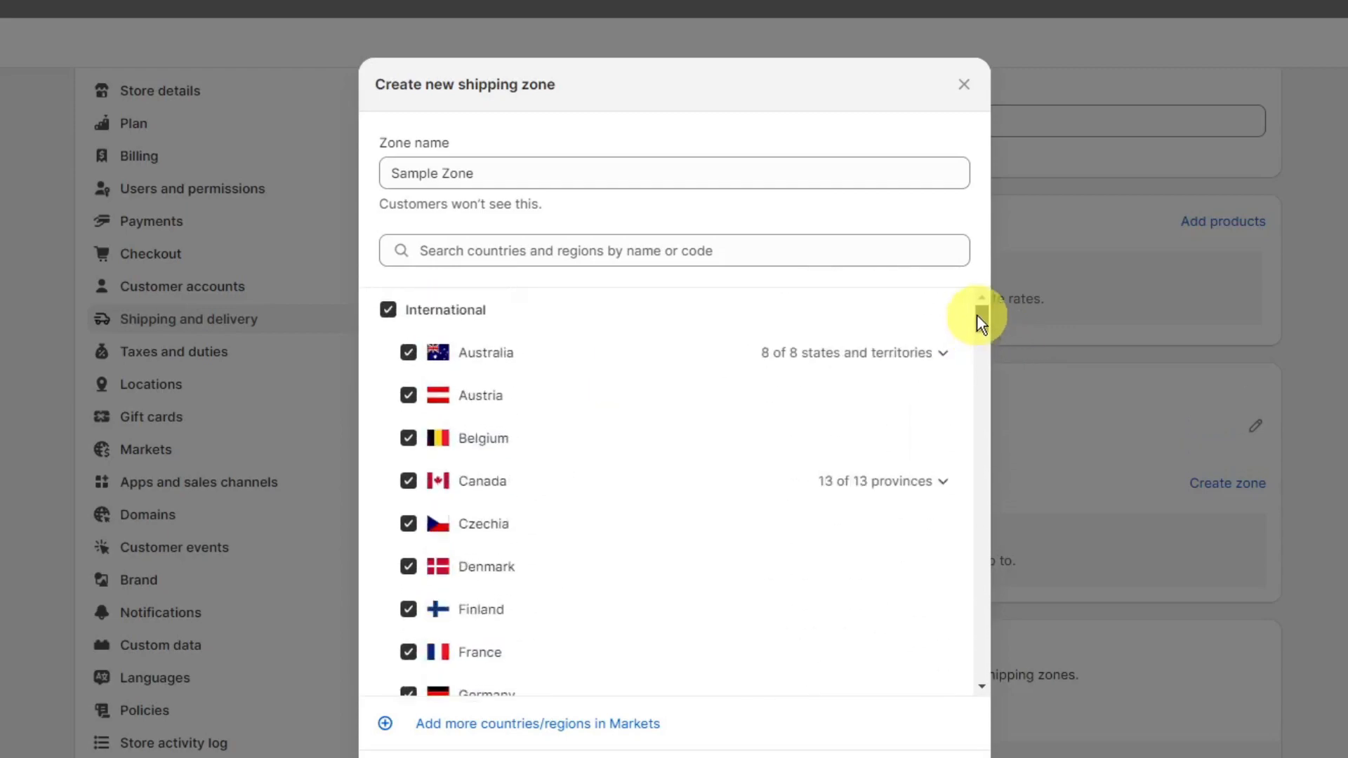
click(389, 310)
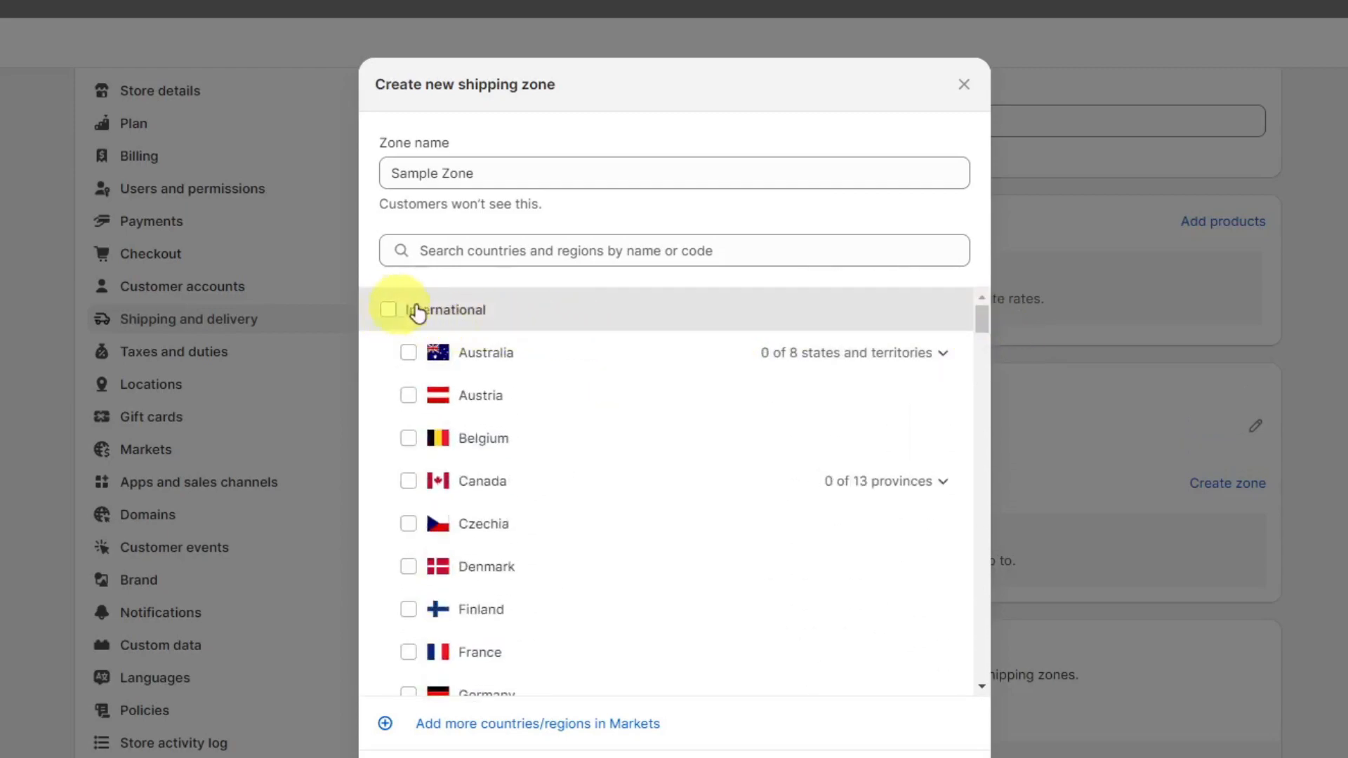
click(390, 310)
- Exclude Denmark and Finland from the zone and include both again
scroll(642, 465, down, 3)
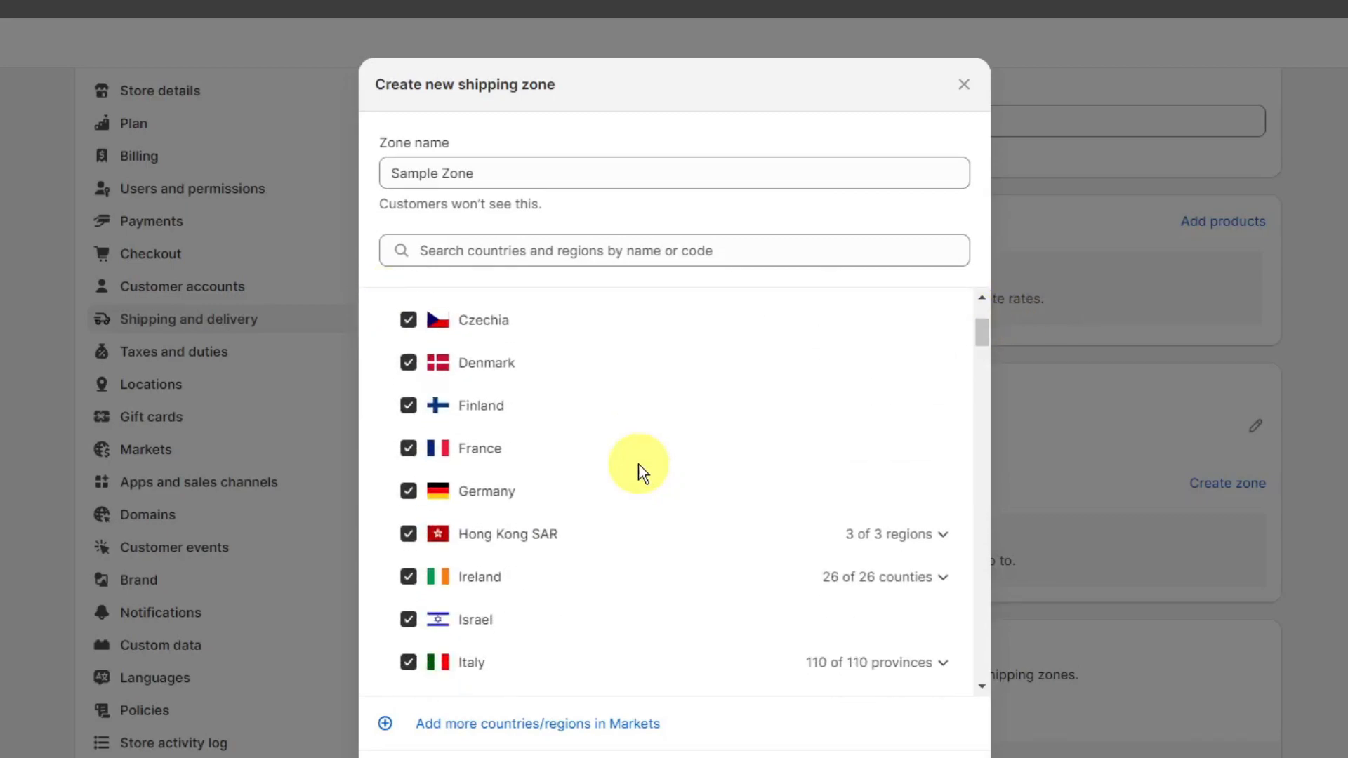
click(409, 372)
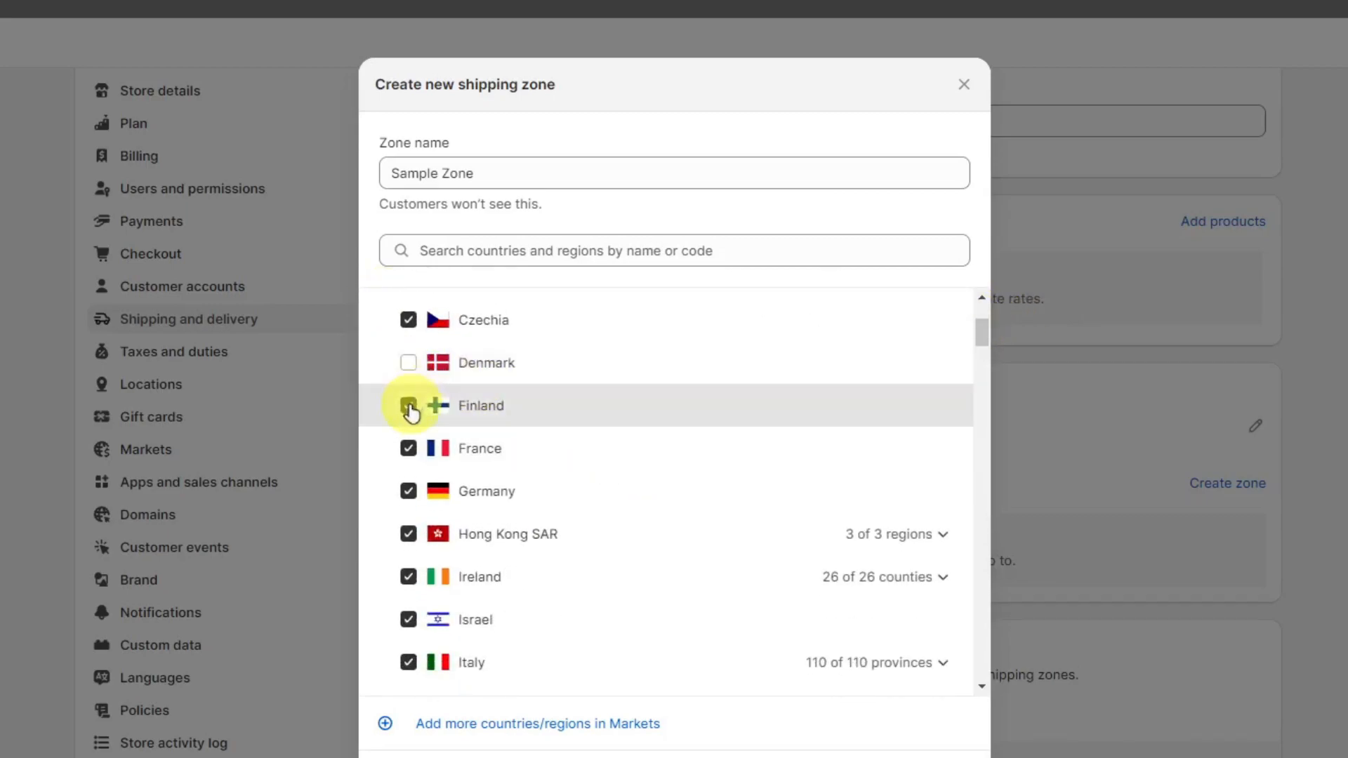
click(408, 406)
scroll(644, 498, up, 3)
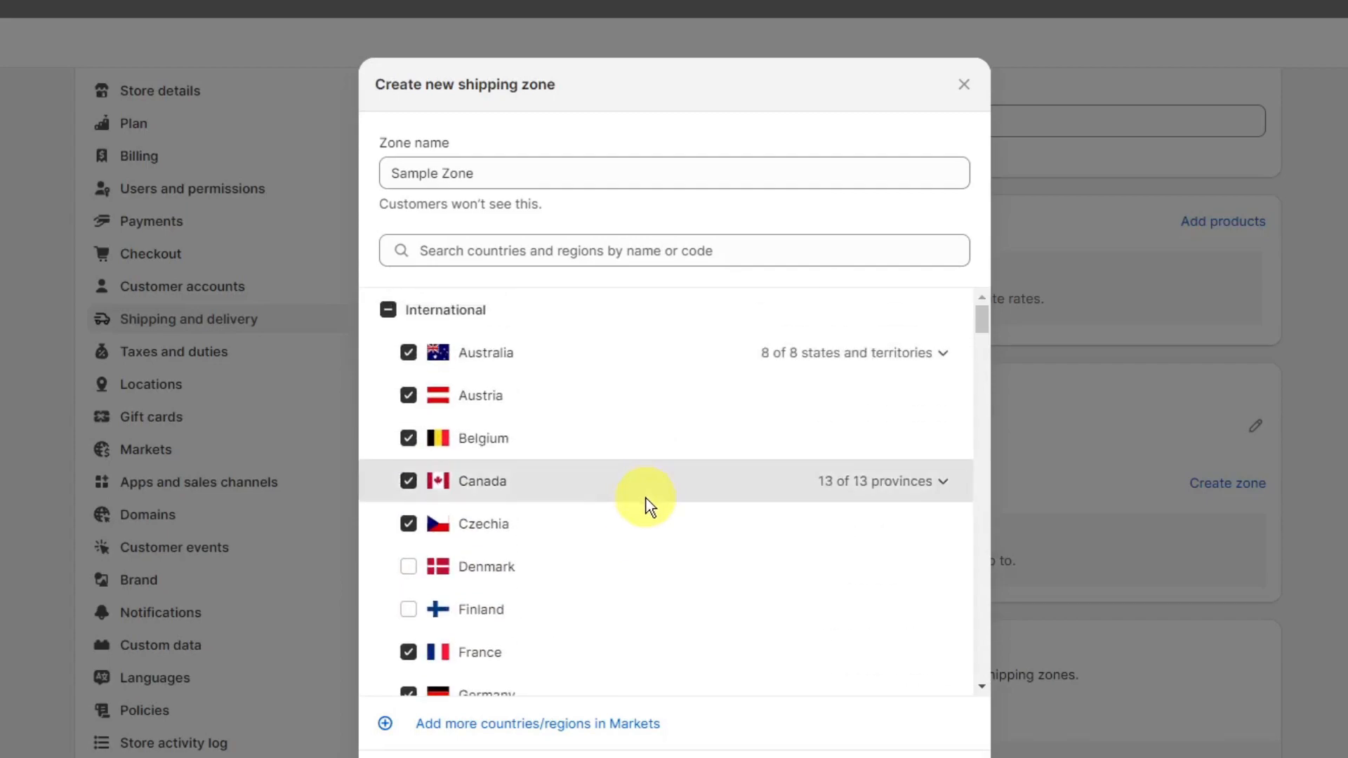
scroll(645, 506, down, 10)
scroll(639, 503, up, 7)
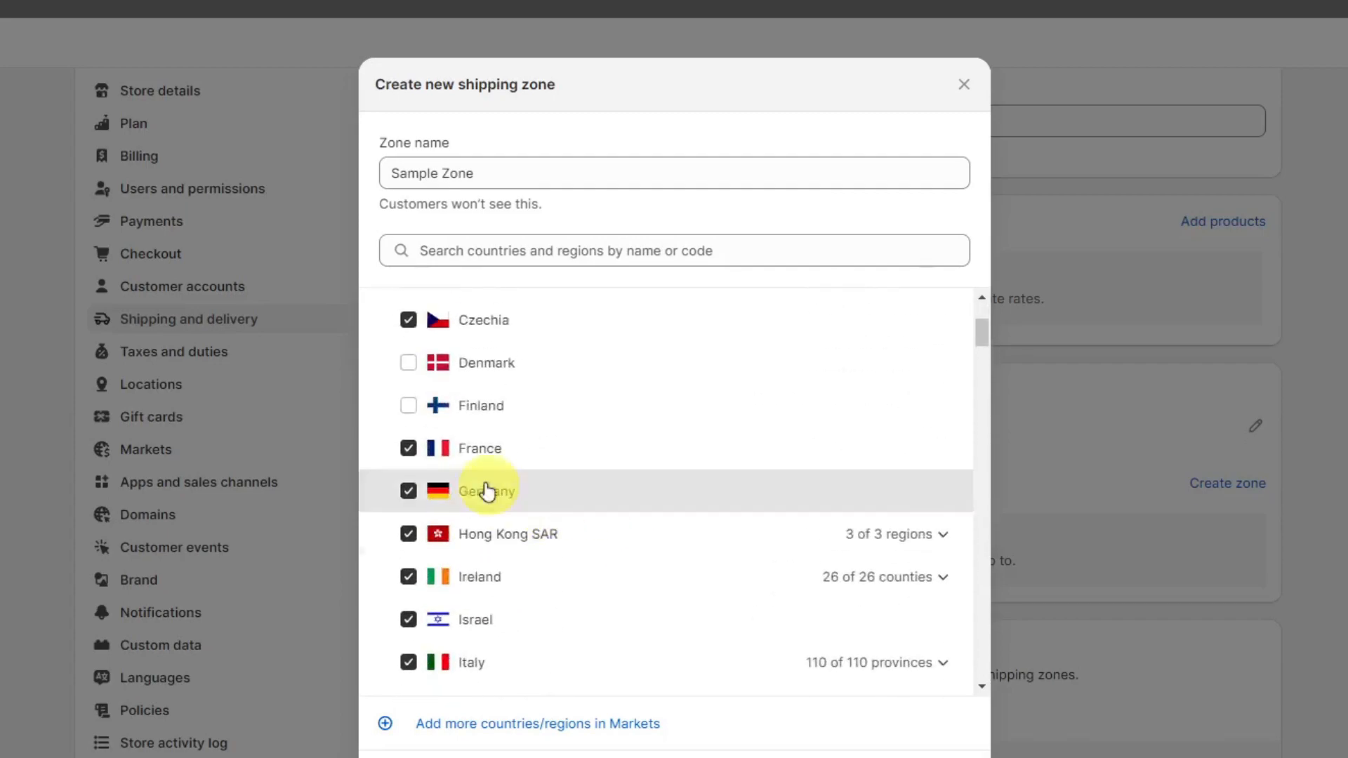
click(410, 408)
click(409, 364)
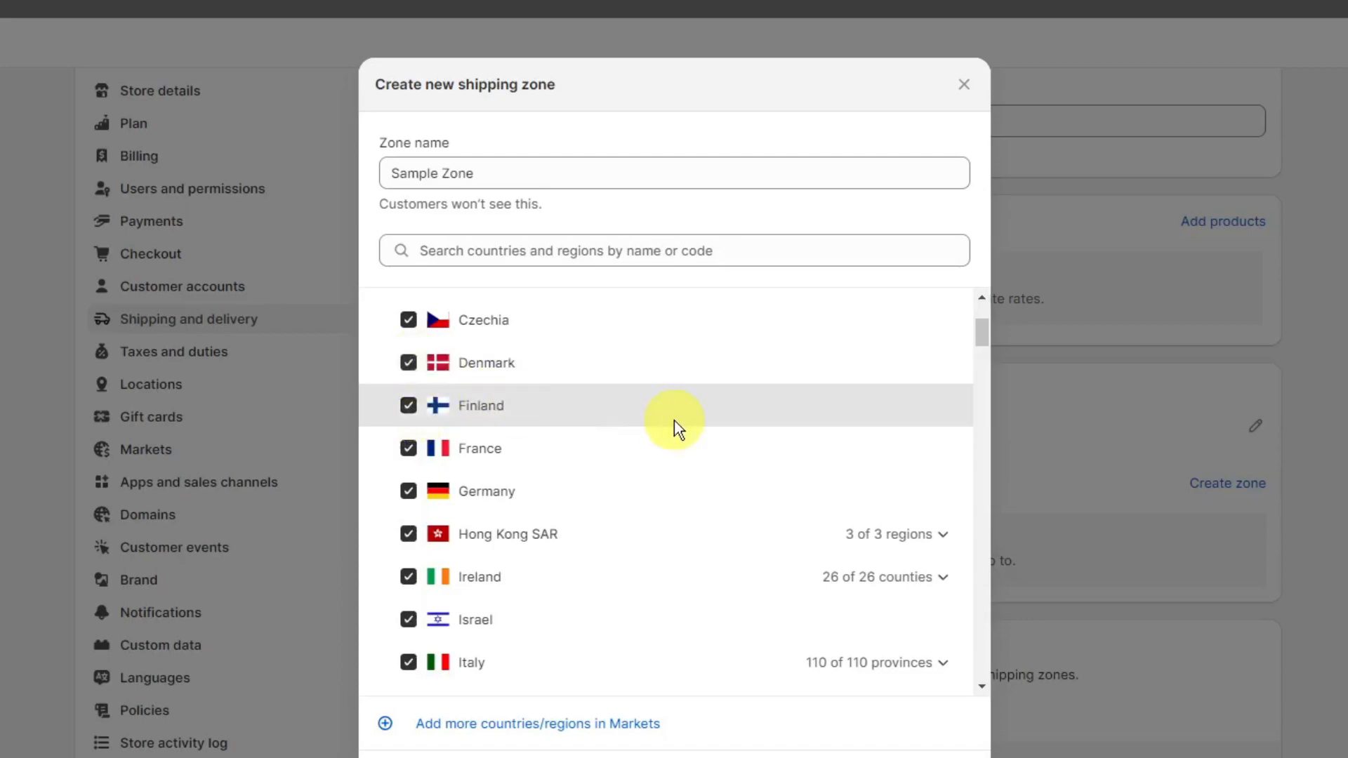
scroll(674, 430, up, 3)
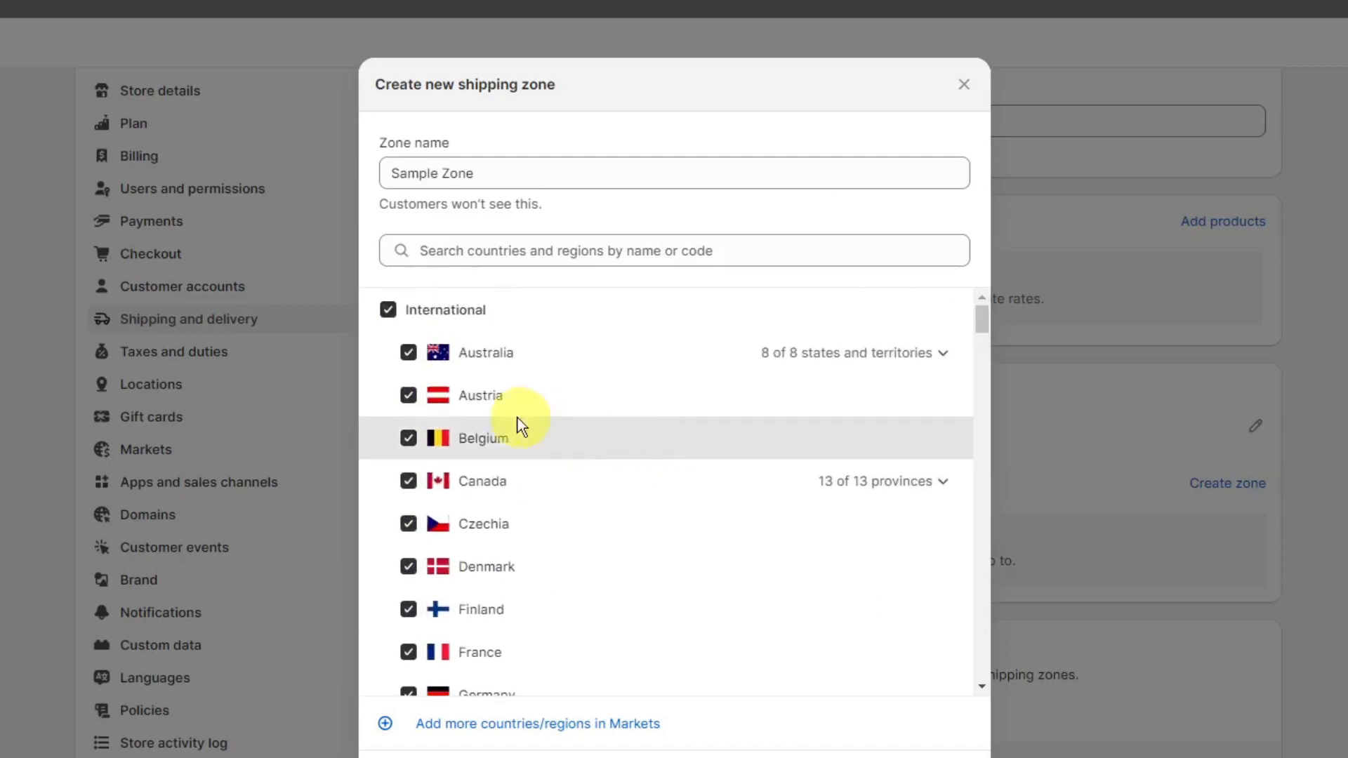
- Finish creating the shipping zone, leaving the Philippines unselected
scroll(518, 422, down, 10)
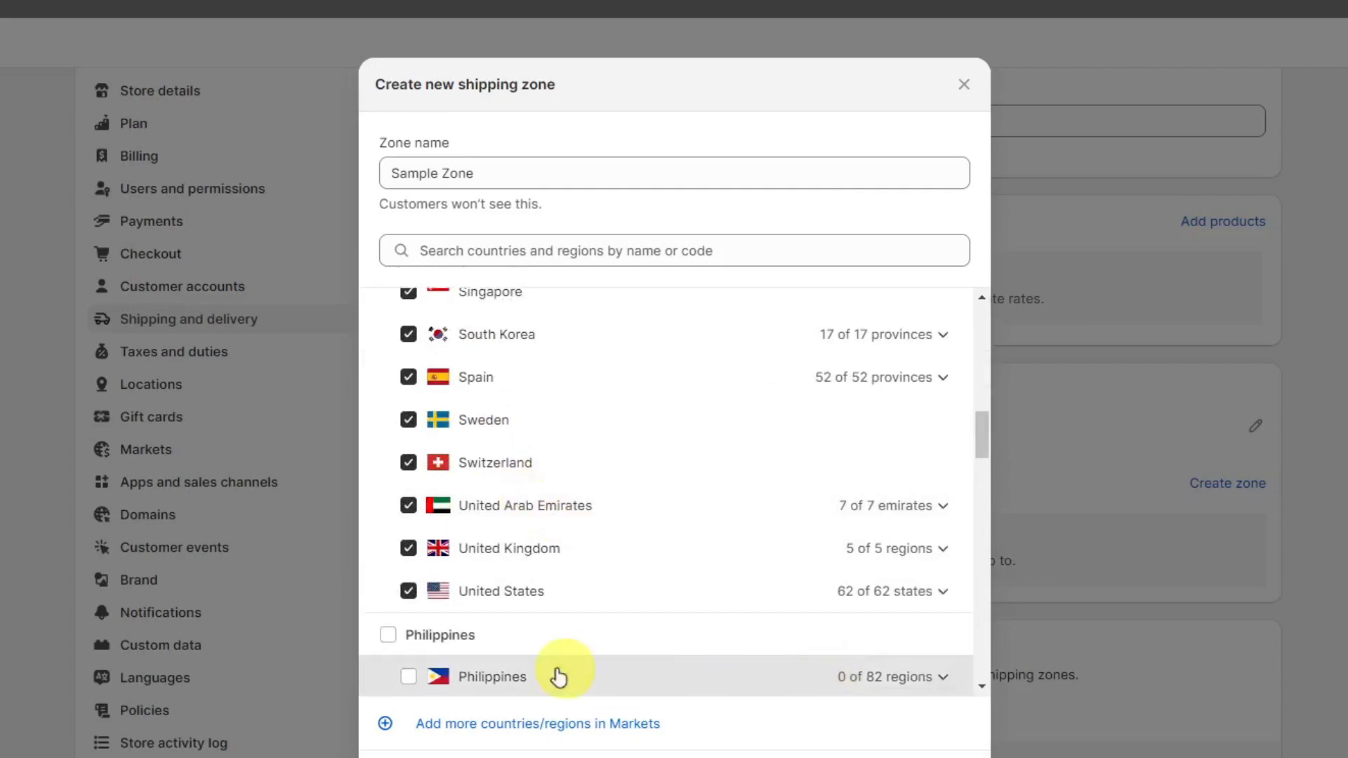
scroll(656, 686, down, 1)
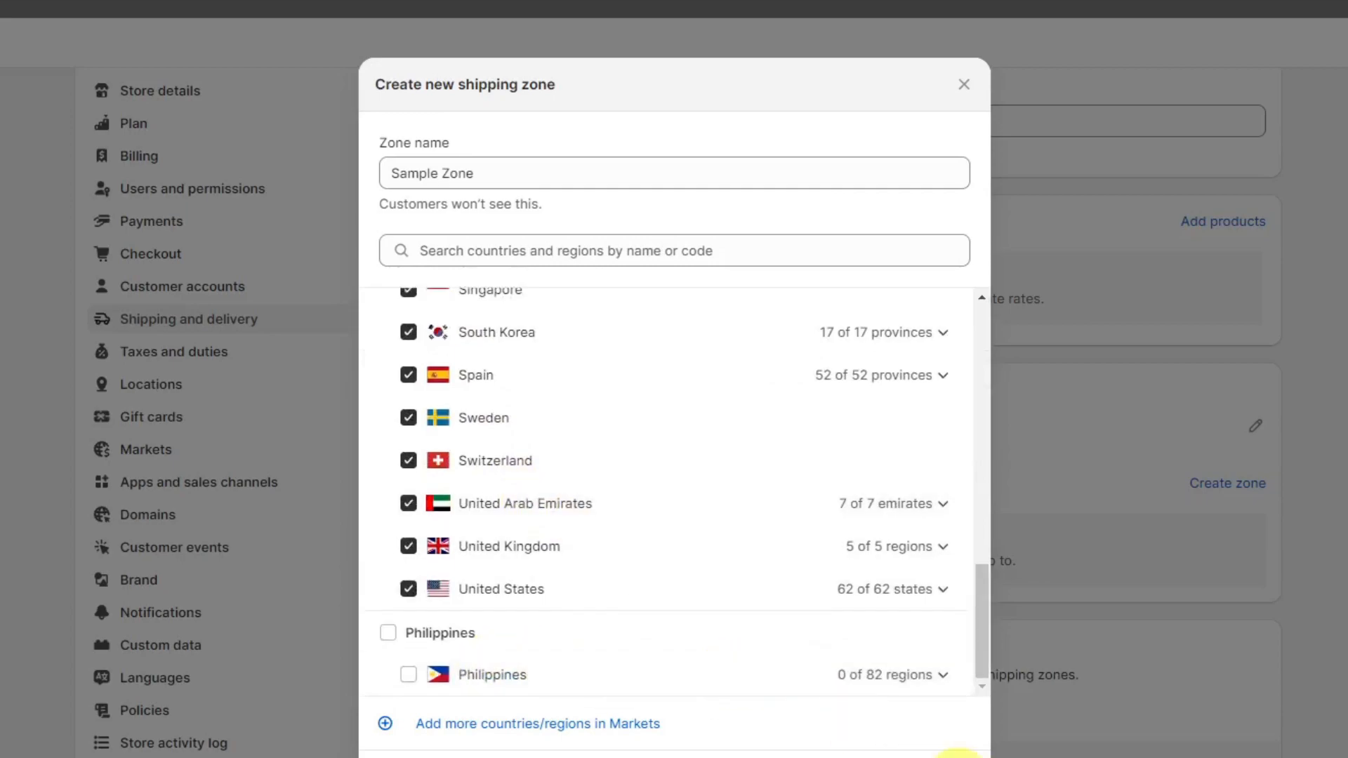
click(958, 755)
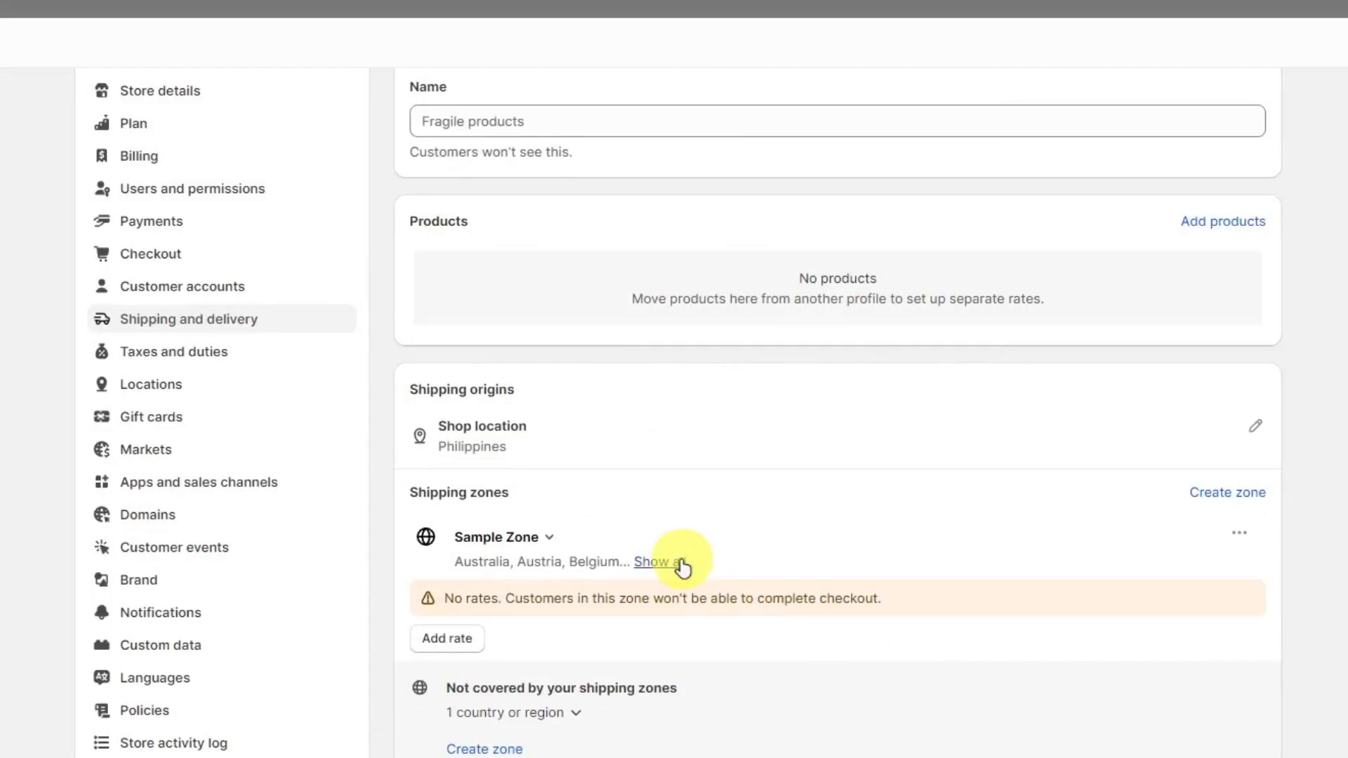
- Start a new rate for Sample Zone and check the carrier or app calculation option before returning to own rates
click(463, 639)
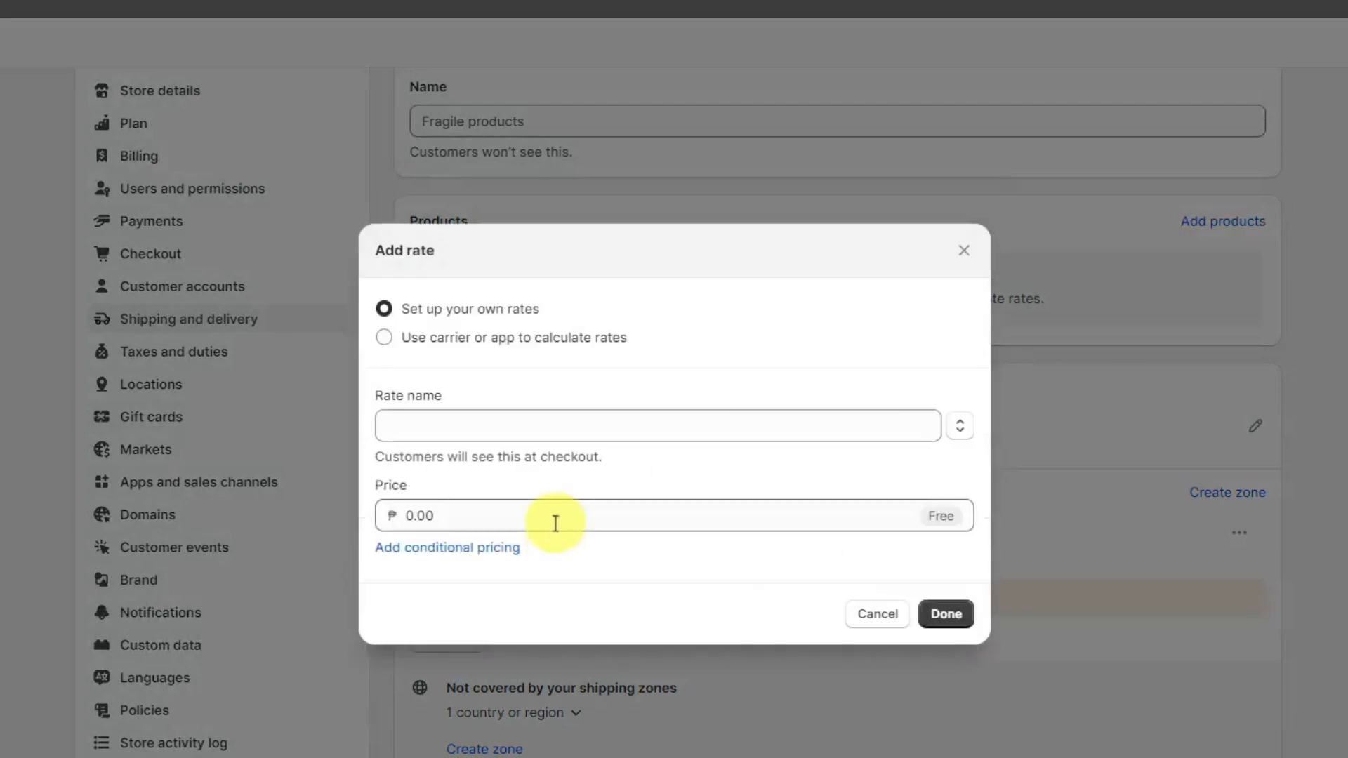
click(387, 337)
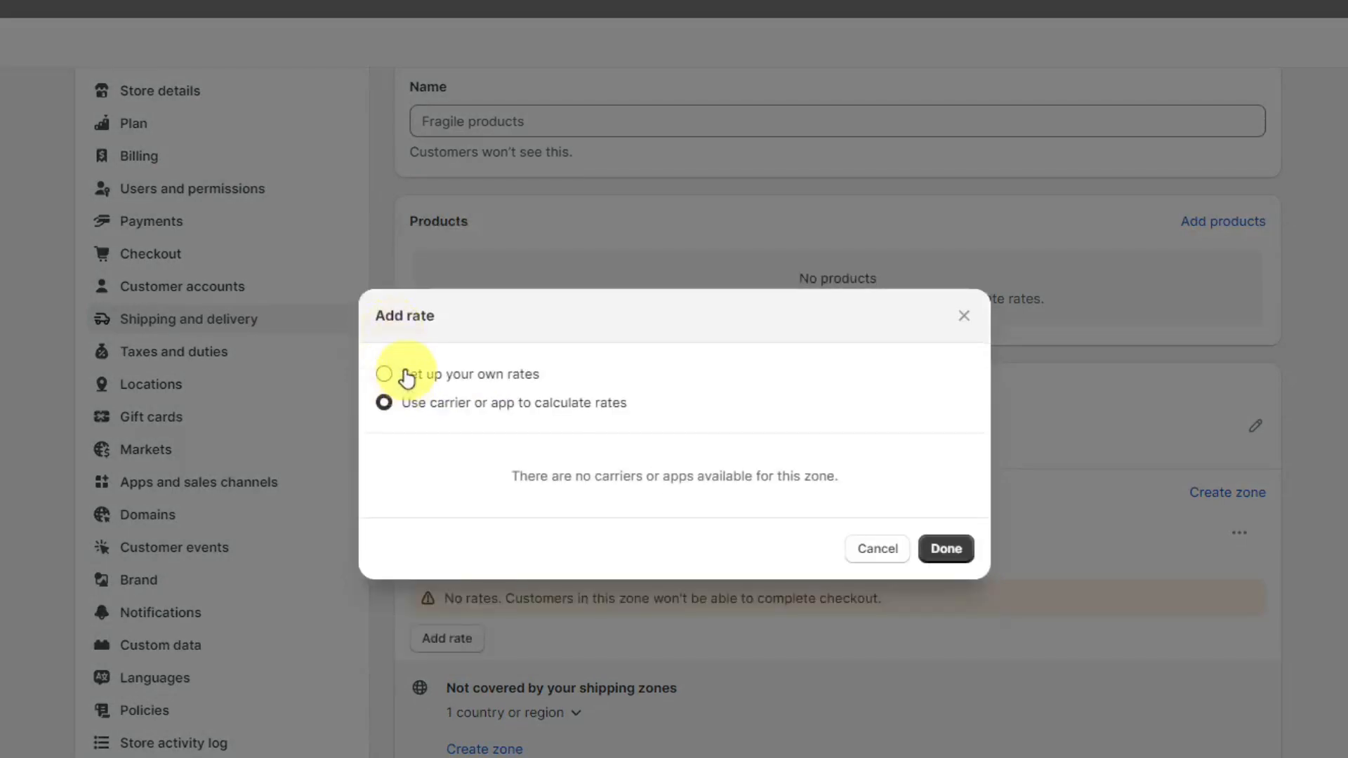
drag(512, 476, 710, 468)
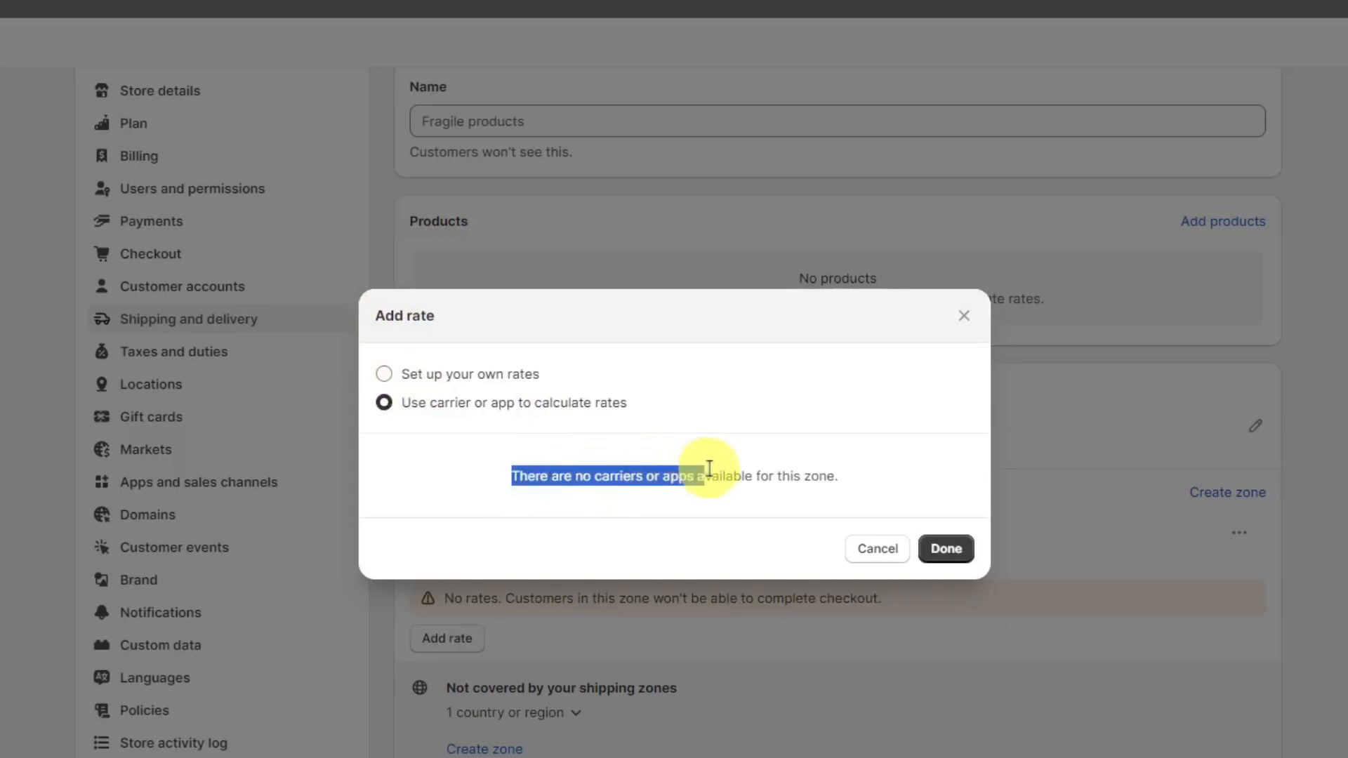
click(385, 374)
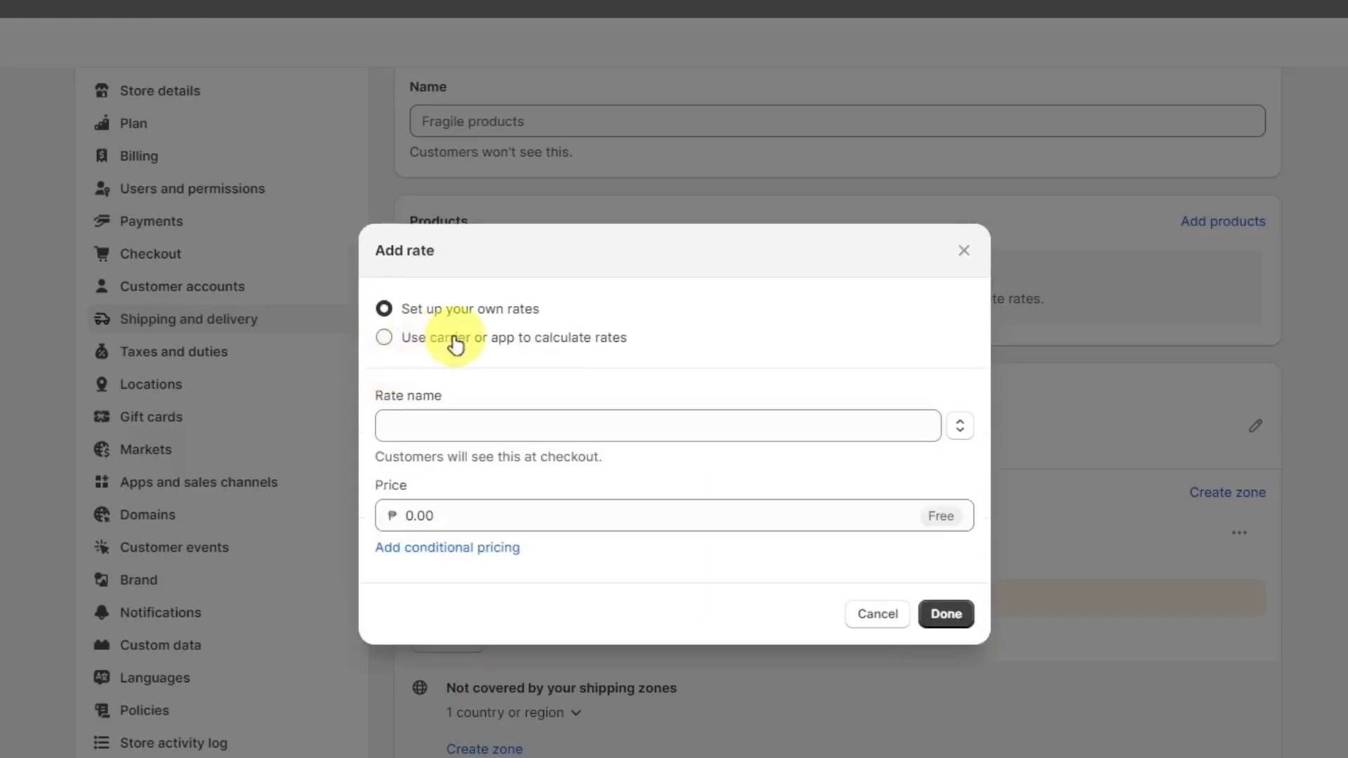
- Add a custom rate named Sample rate with a price of ₱50 to the shipping zone
click(464, 415)
text(Sam)
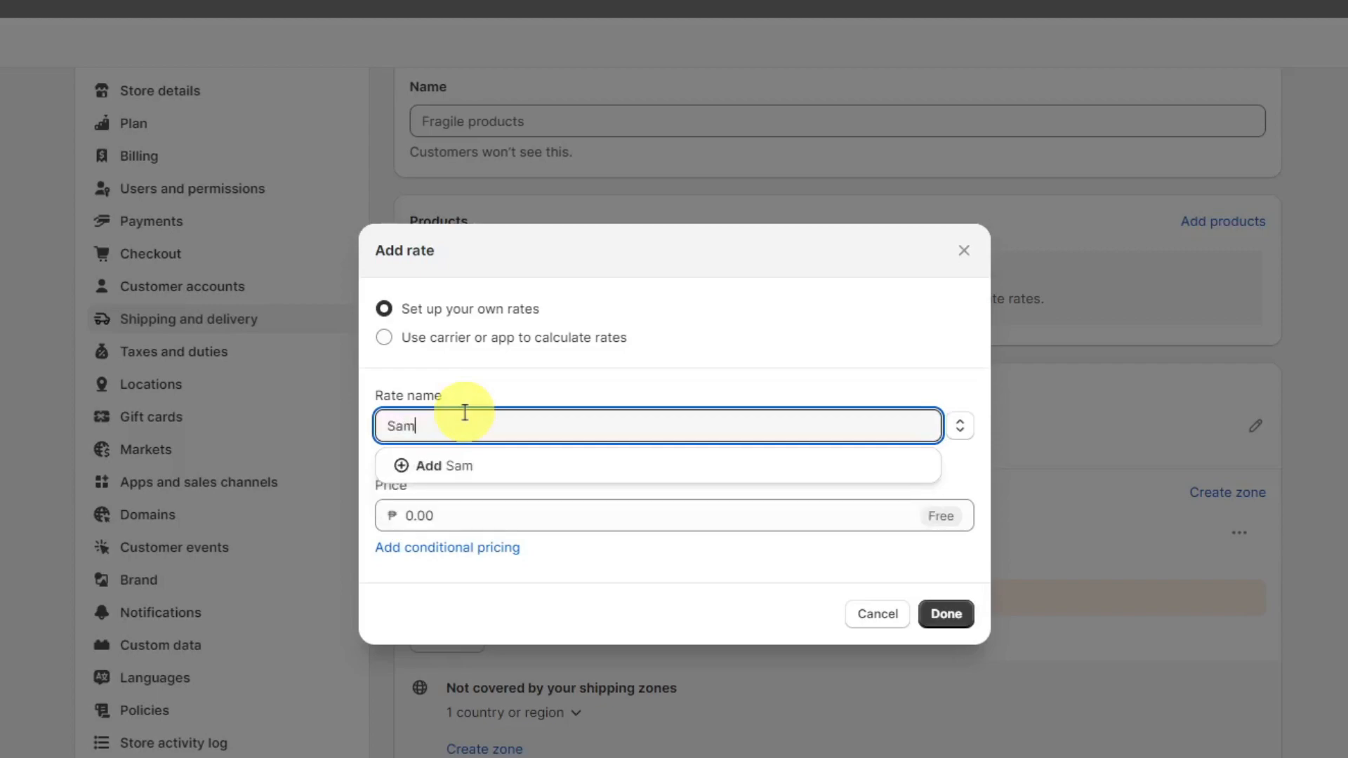
text(ple rate)
click(484, 510)
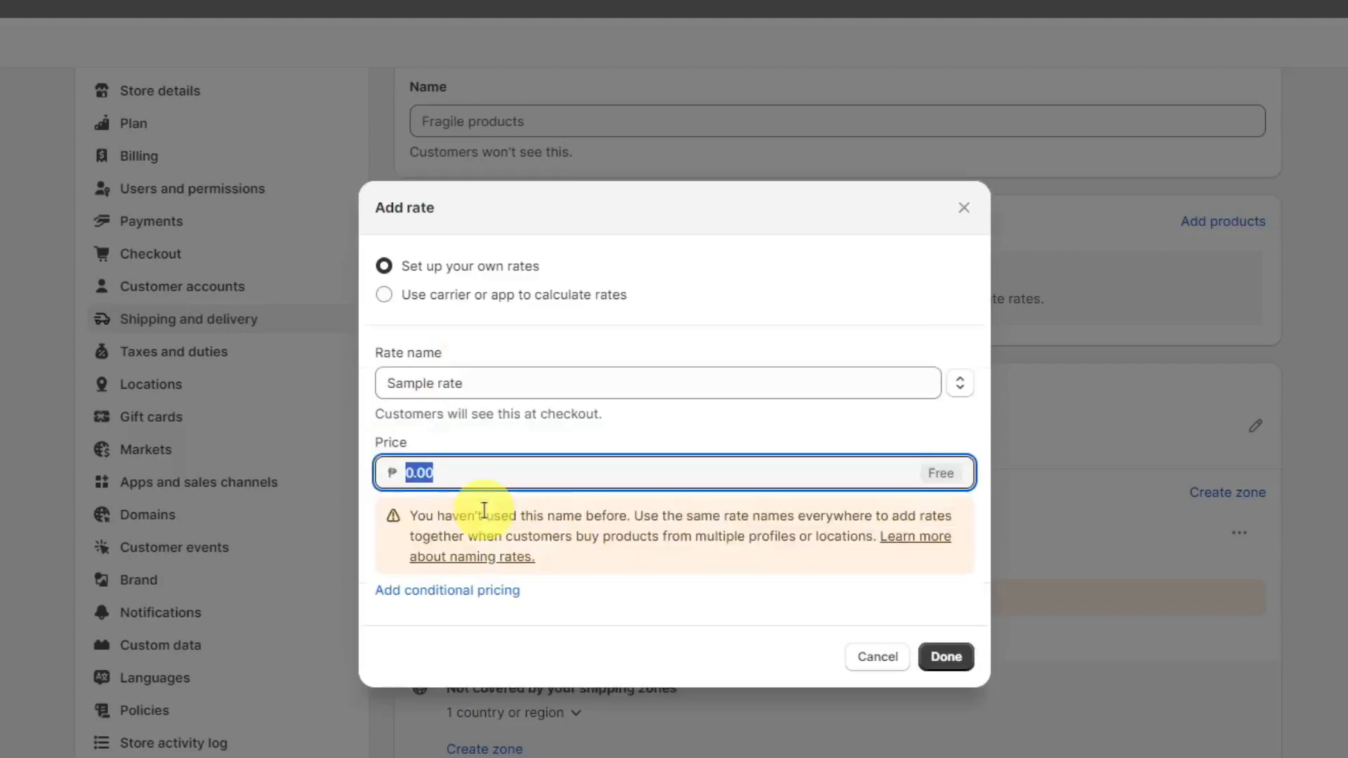
text(50)
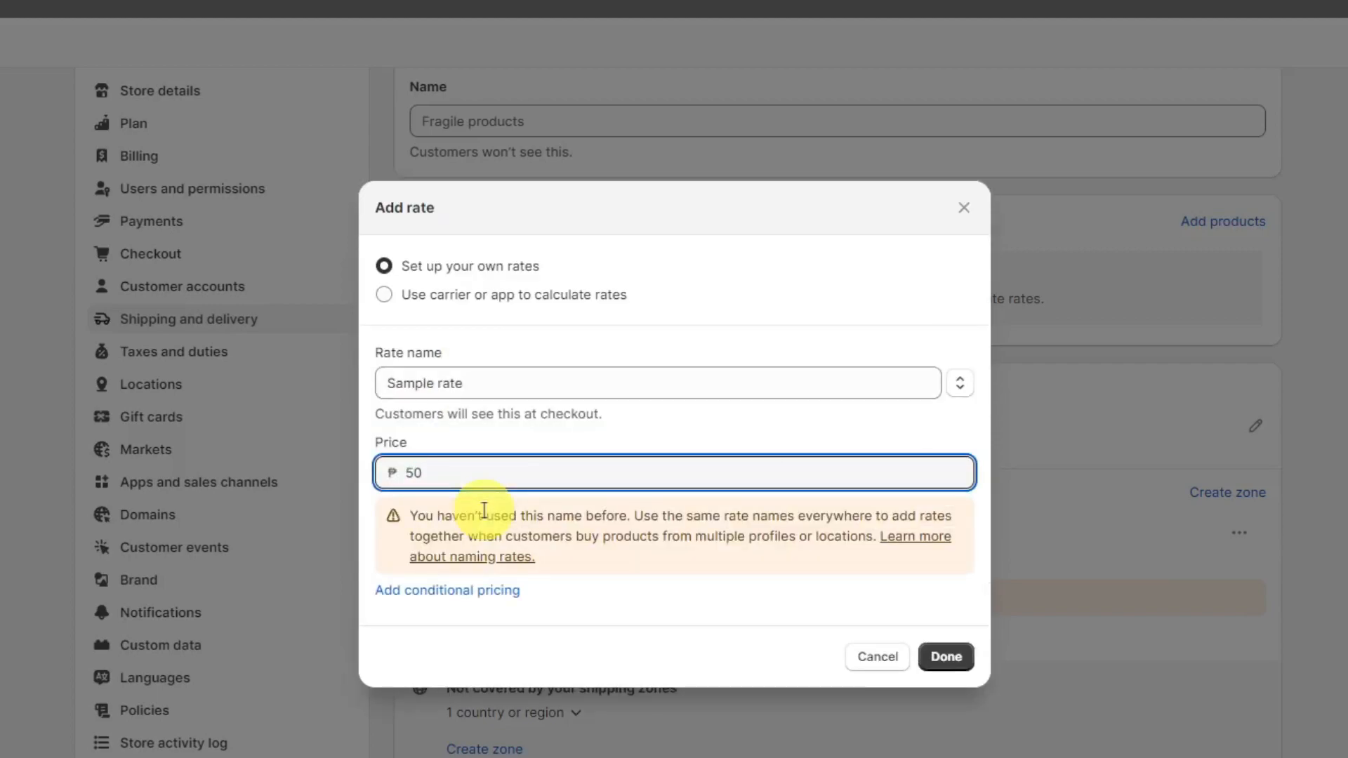
click(950, 652)
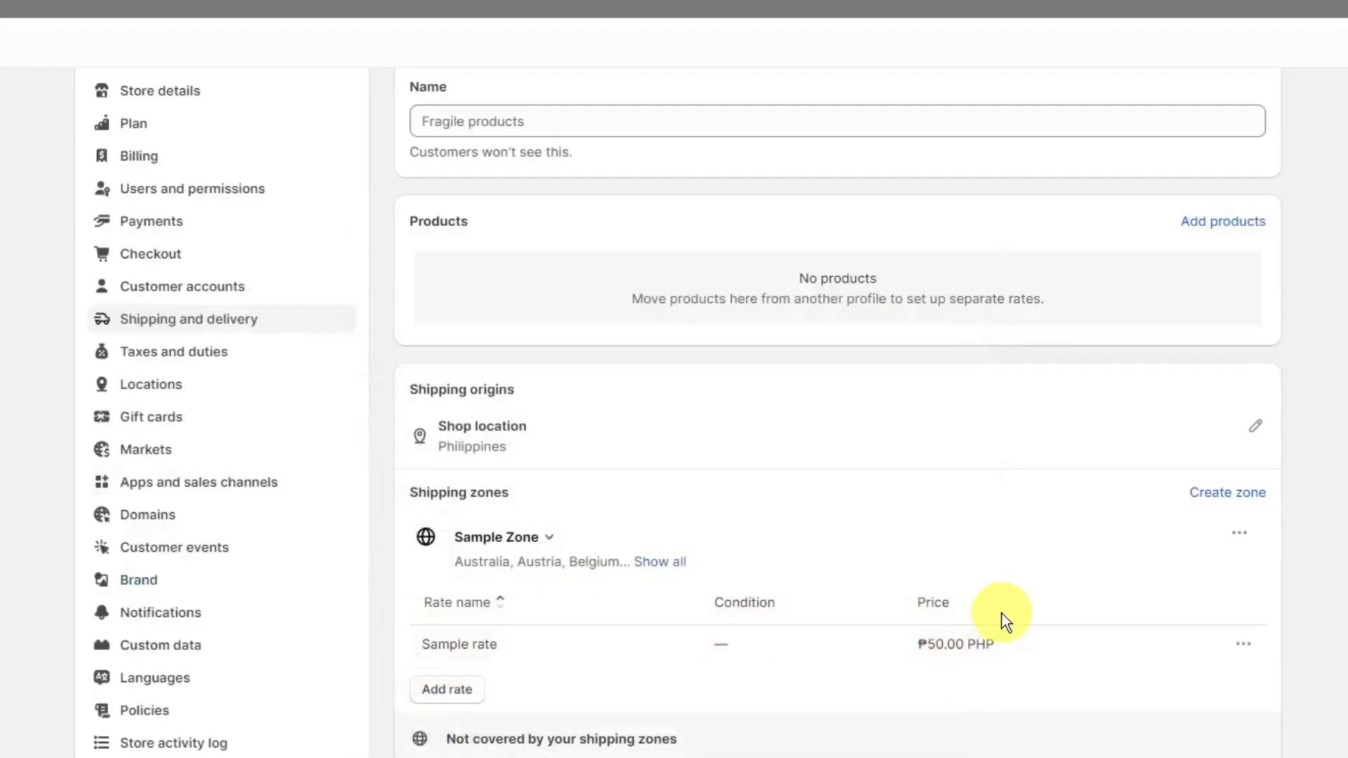
- Look over the shipping profile and try to save it without a profile name
scroll(1009, 609, down, 4)
scroll(1008, 611, up, 6)
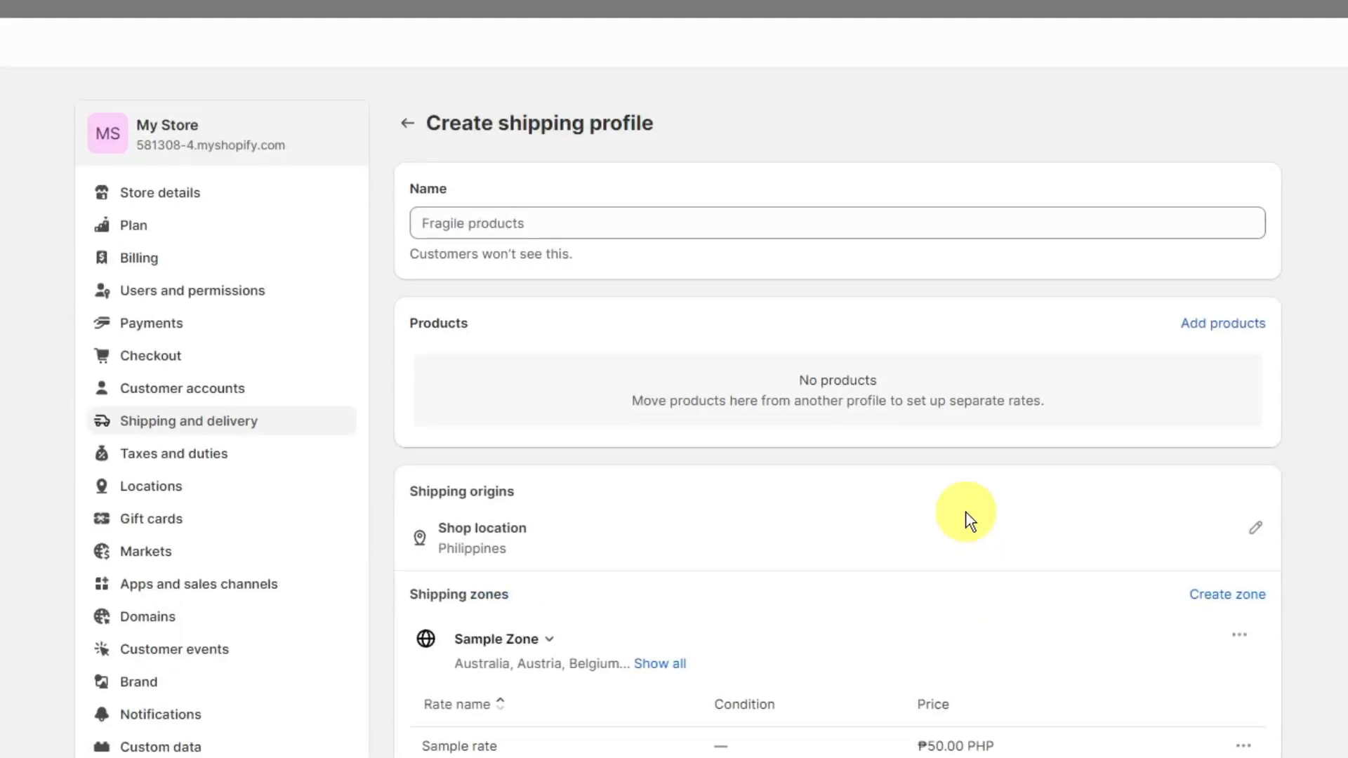
scroll(791, 560, down, 5)
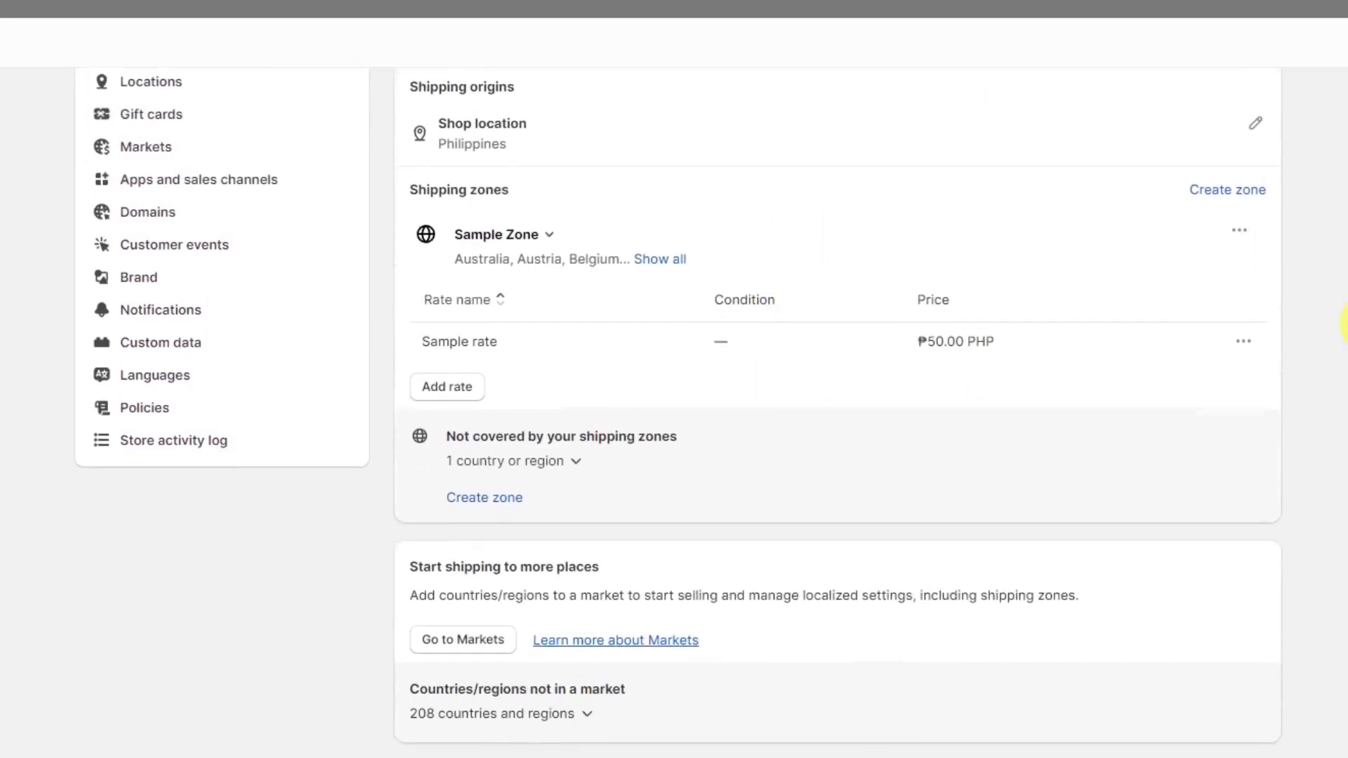
scroll(791, 560, up, 4)
click(1242, 43)
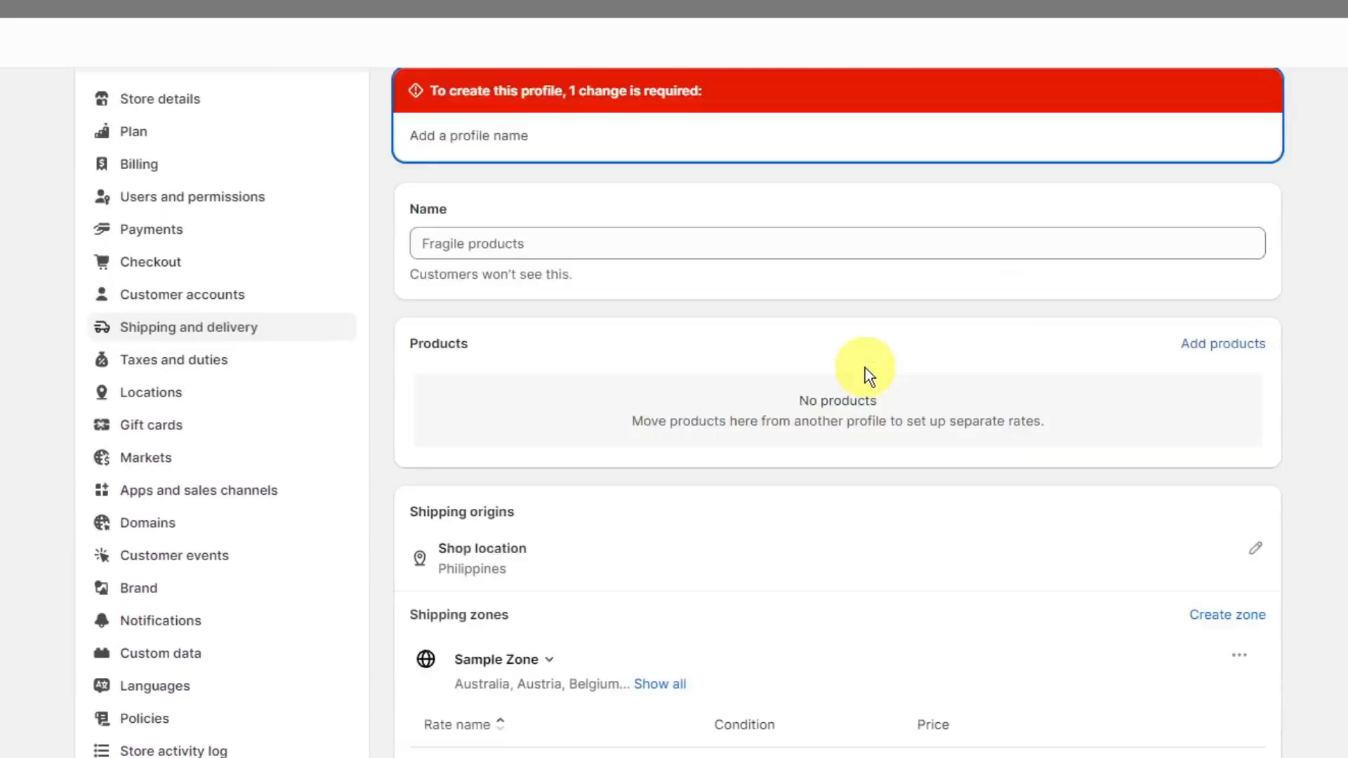
- Review the change required to create the shipping profile, along with its name field, zone and rate
scroll(744, 360, up, 2)
click(486, 229)
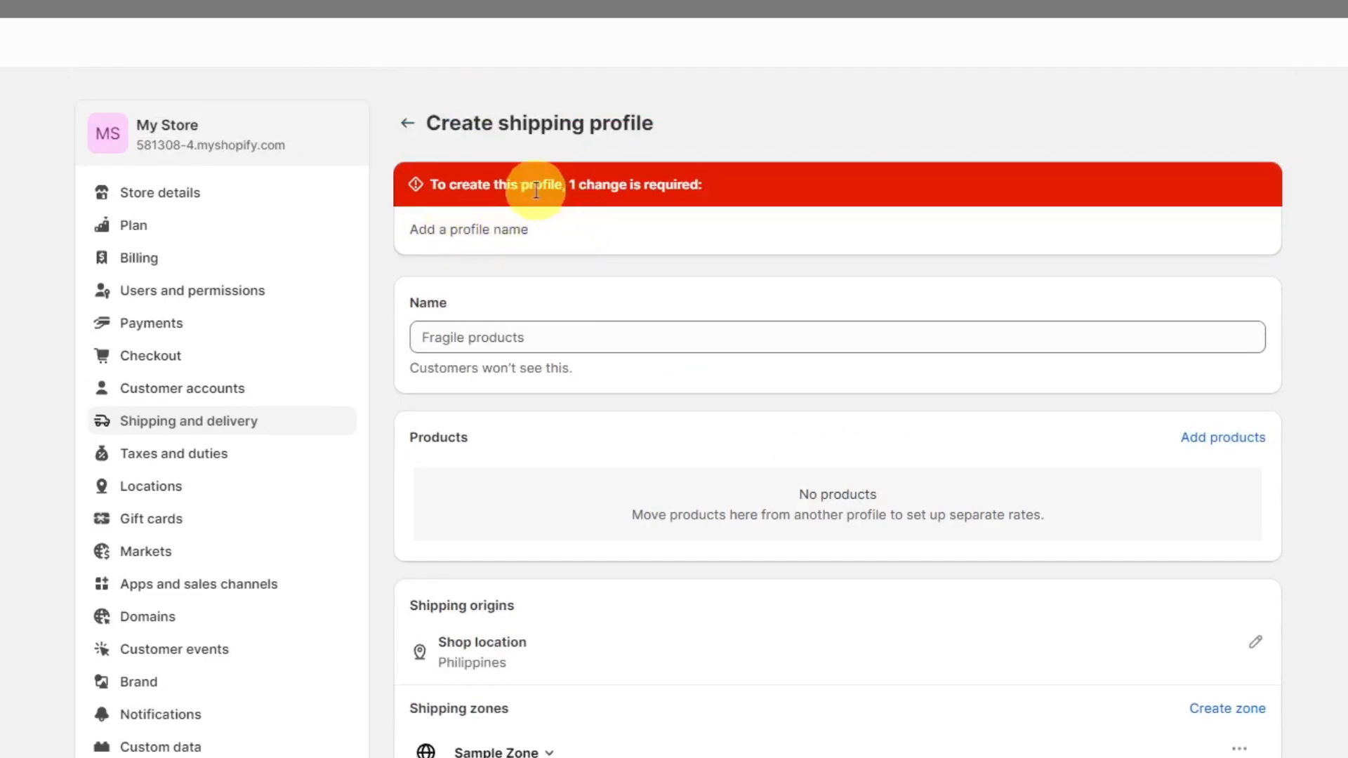
scroll(668, 452, down, 6)
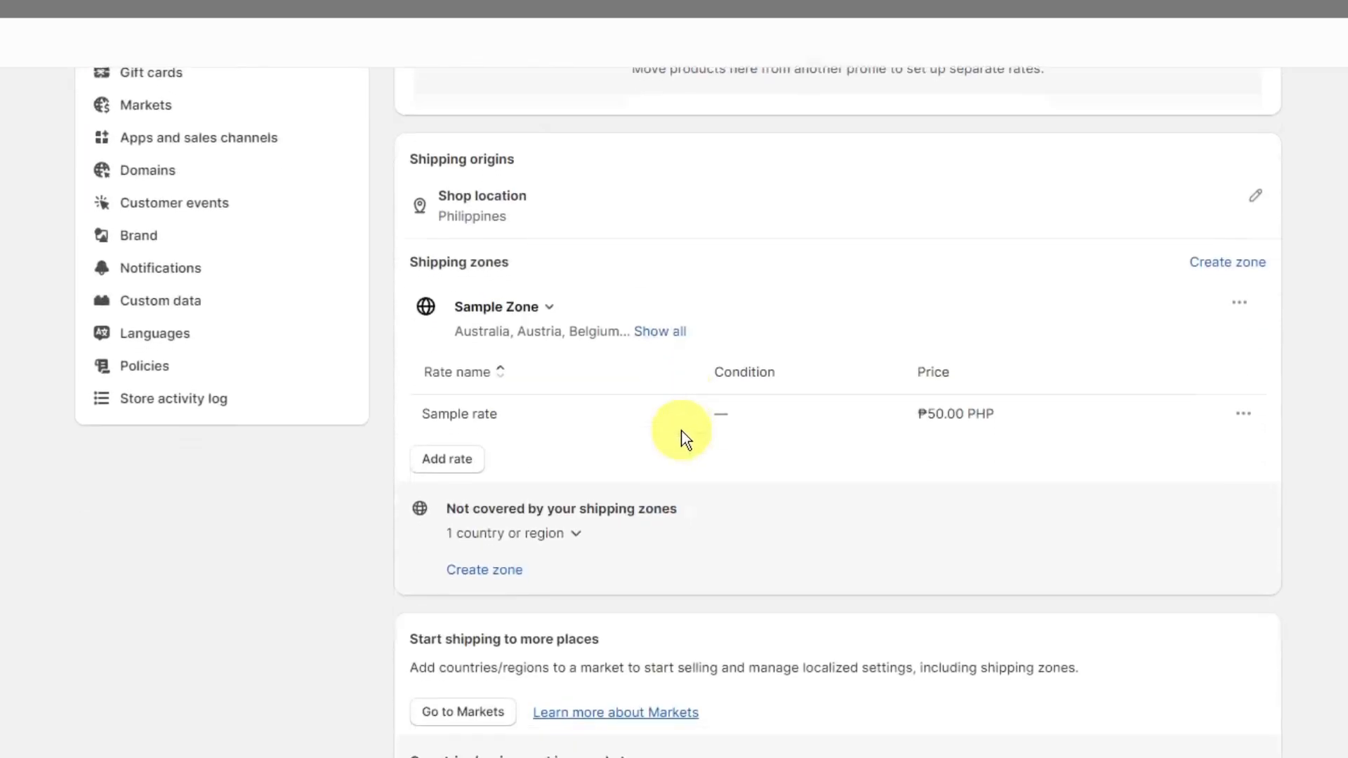
scroll(683, 429, up, 6)
click(590, 332)
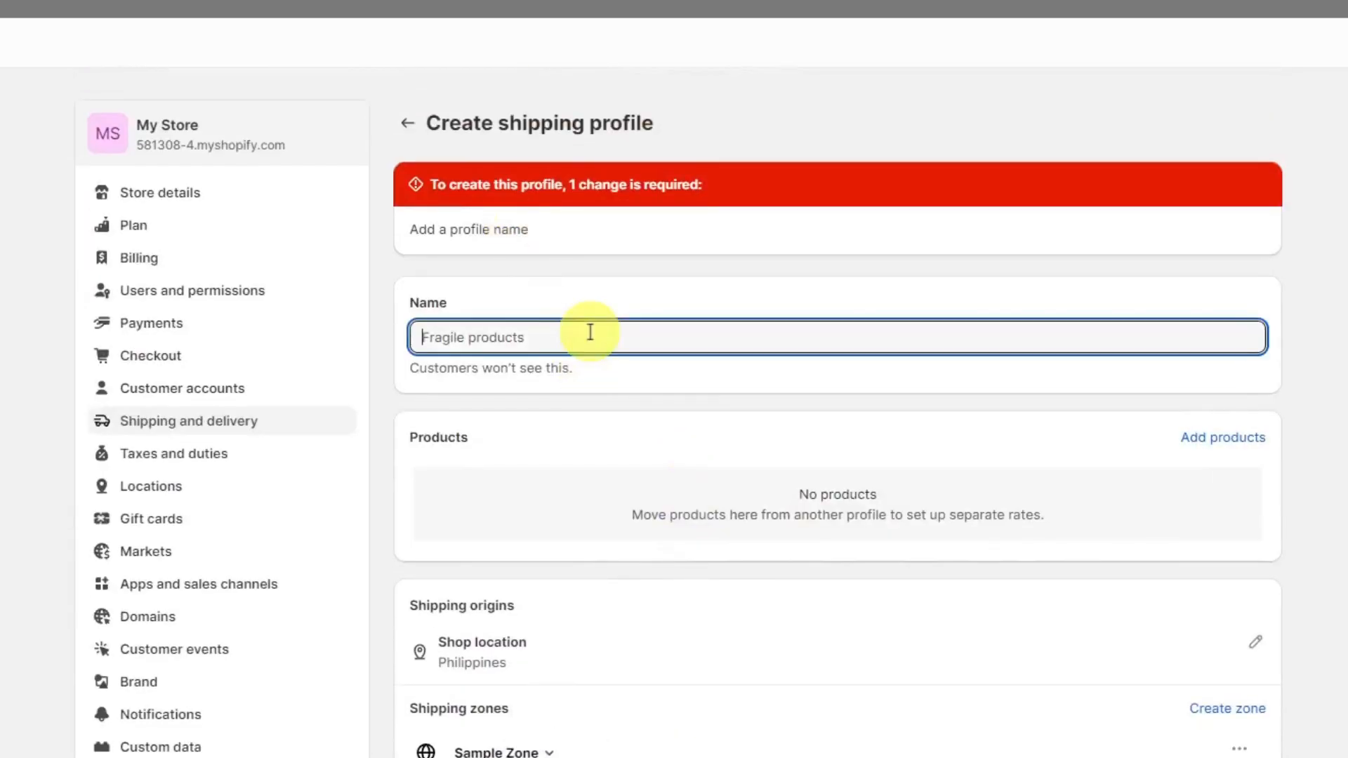
scroll(925, 410, down, 7)
scroll(829, 408, up, 4)
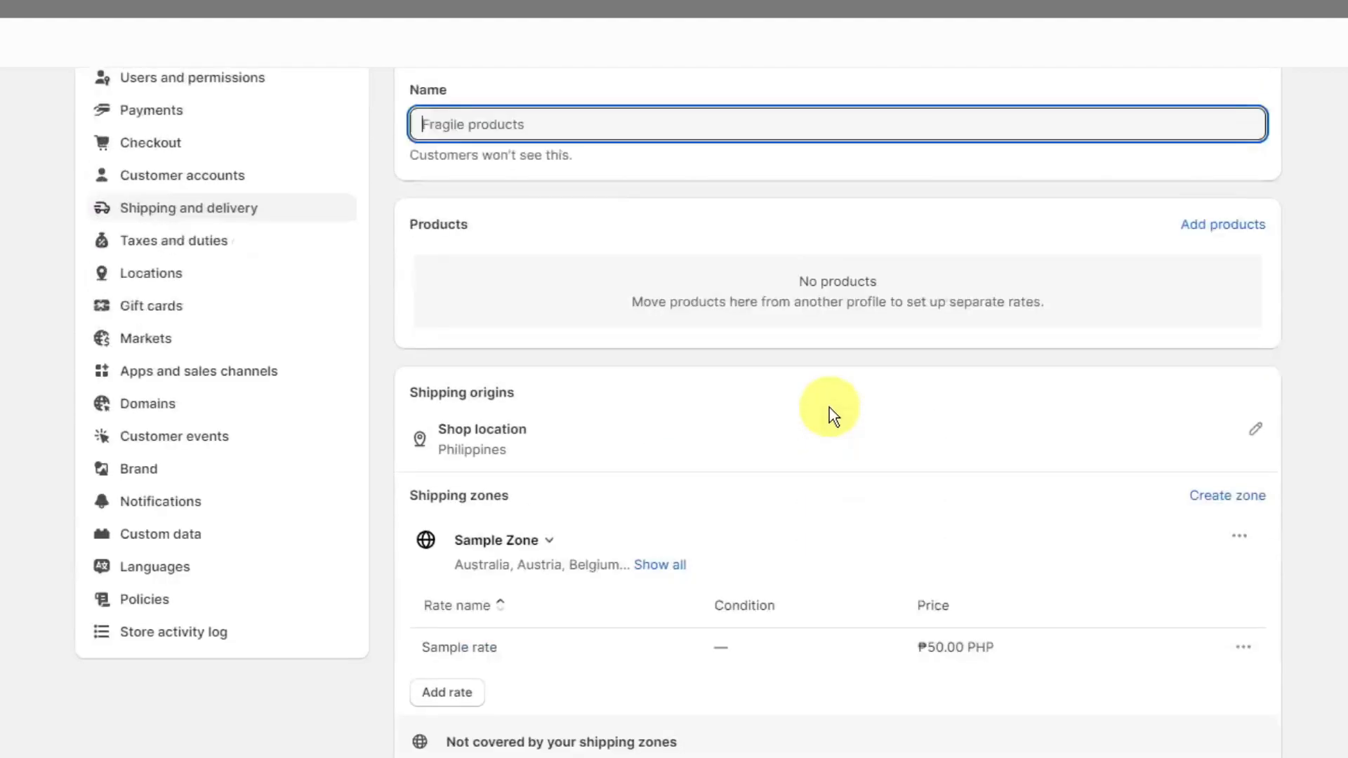
scroll(829, 407, up, 3)
click(552, 218)
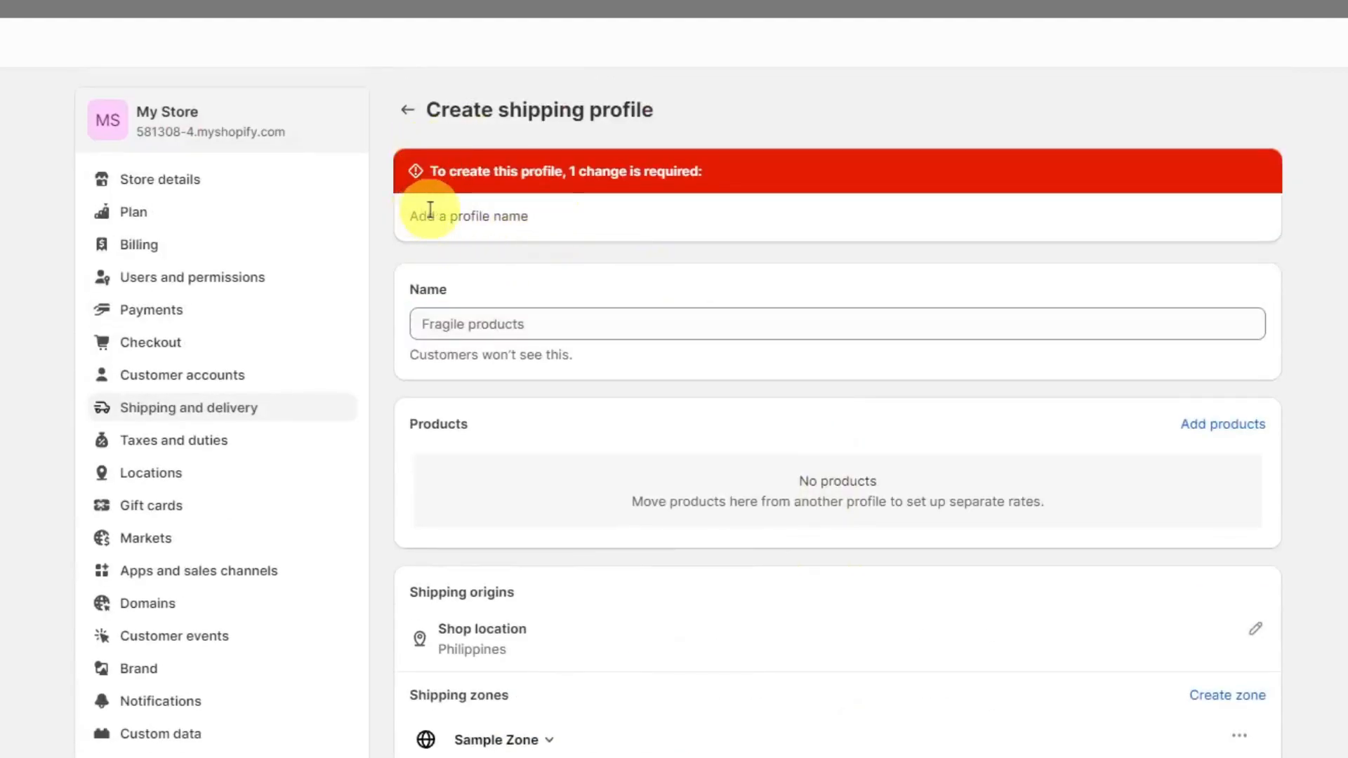
triple_click(462, 215)
click(471, 215)
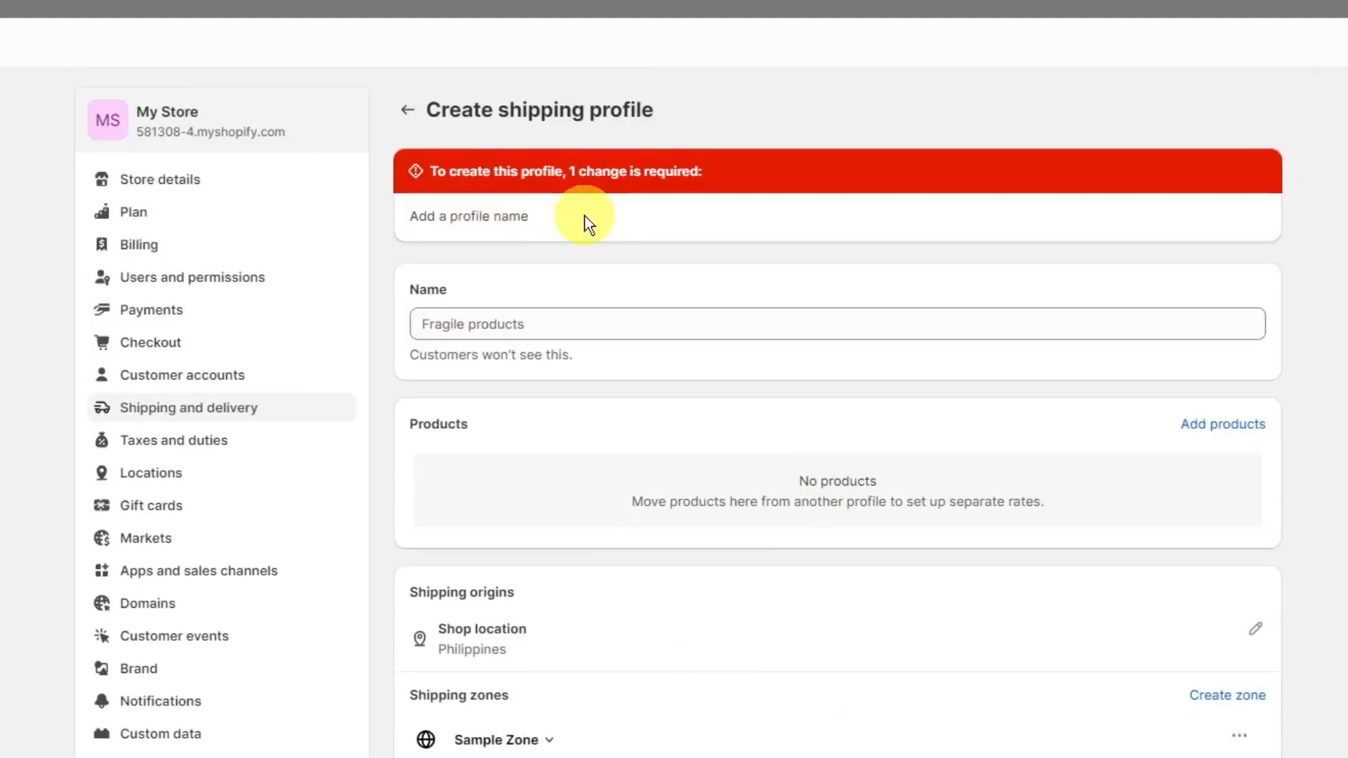
click(523, 211)
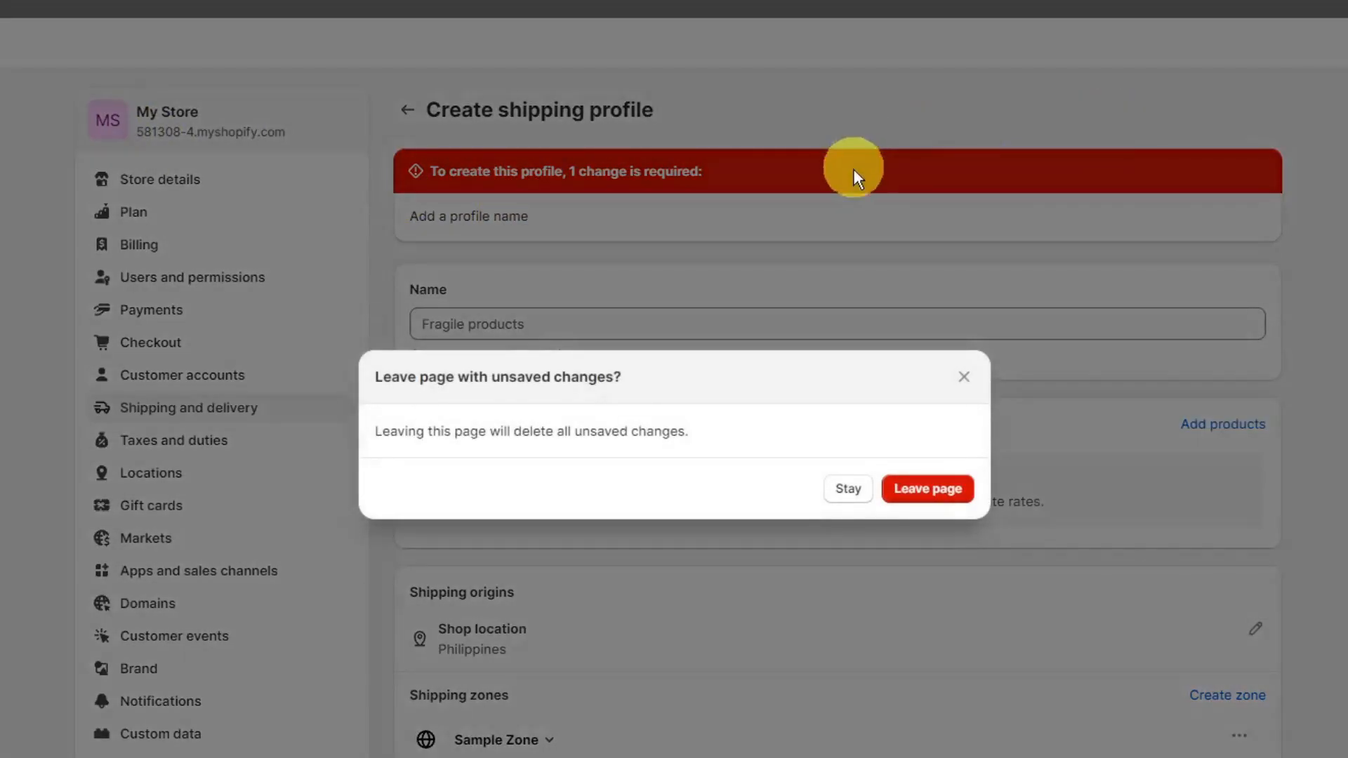
- Abandon the unsaved profile and start a new one with a shipping zone named Sample 1 covering the International countries
click(896, 497)
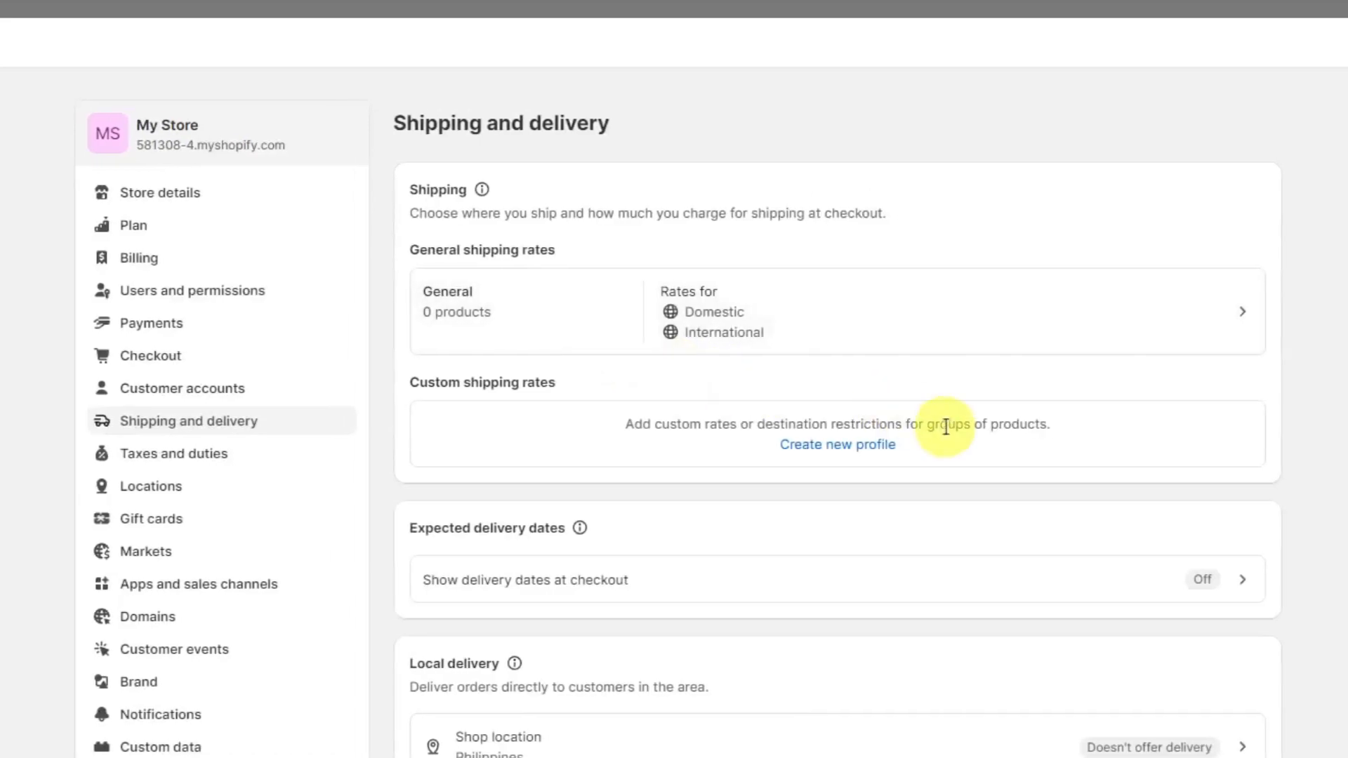
click(884, 447)
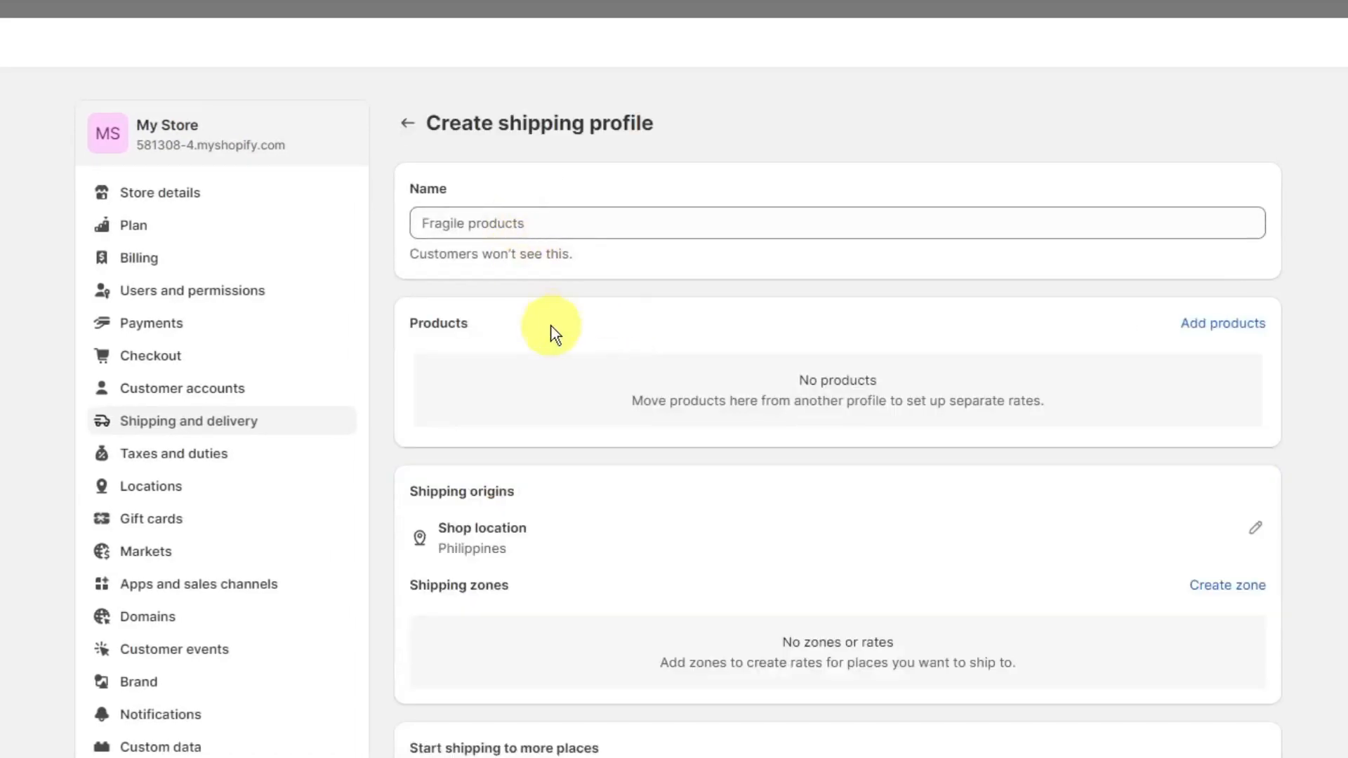
click(1225, 586)
click(395, 312)
click(462, 166)
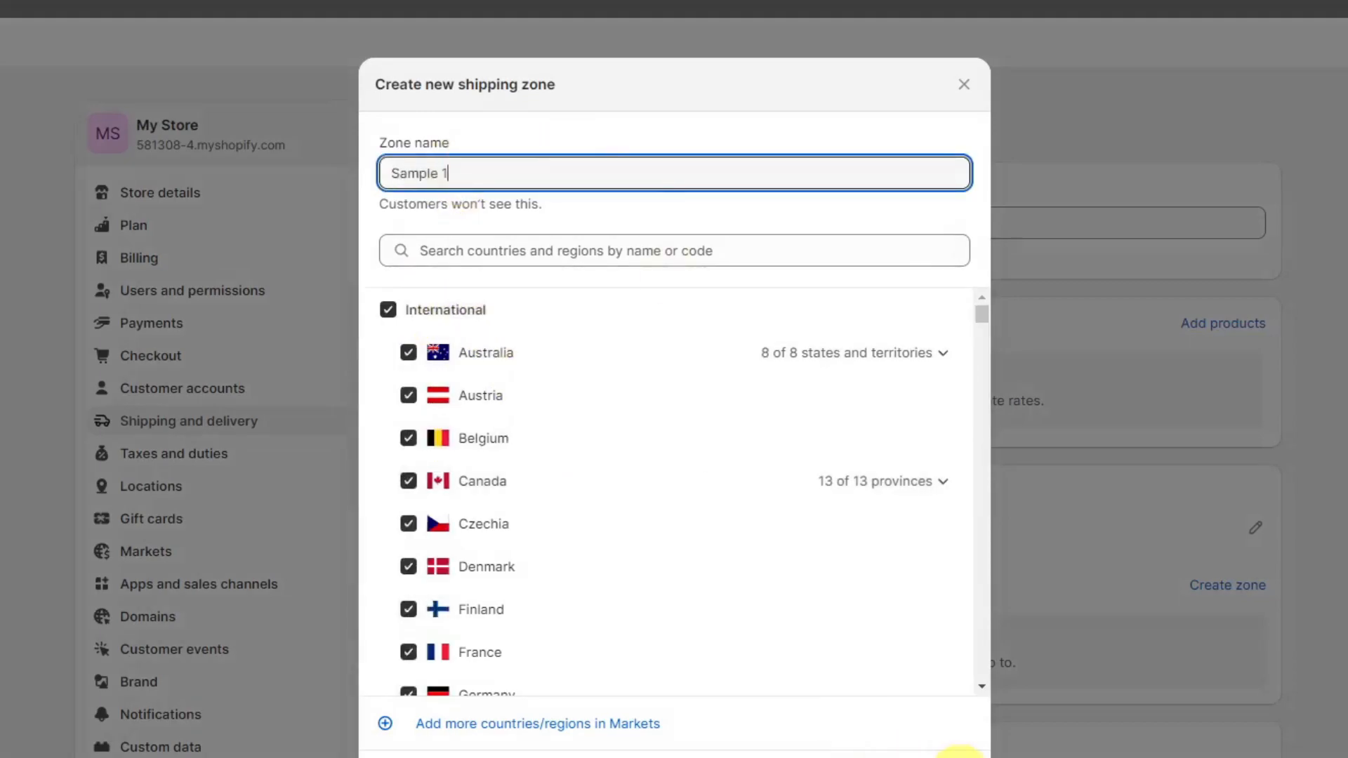
click(934, 753)
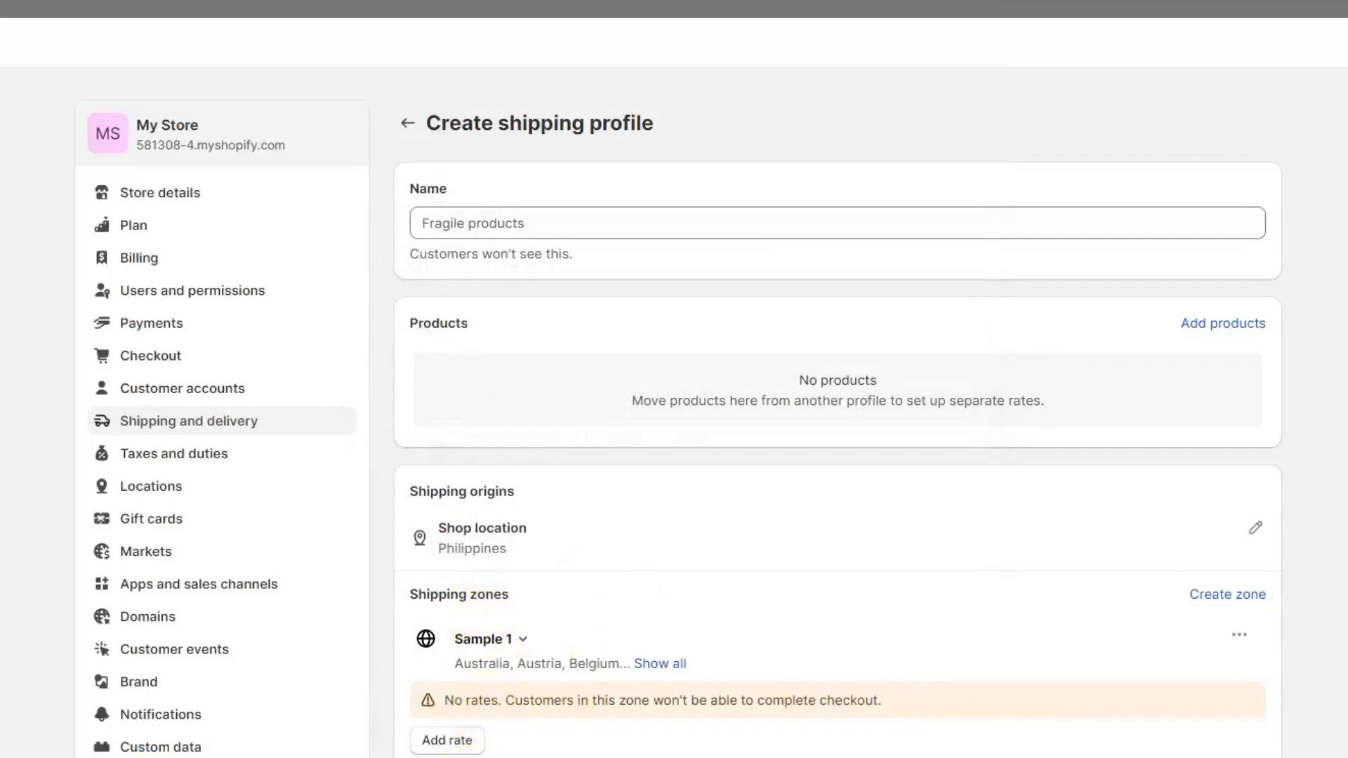
- Add a custom rate named Rate 1 with a price of ₱50 to the Sample 1 zone
click(464, 740)
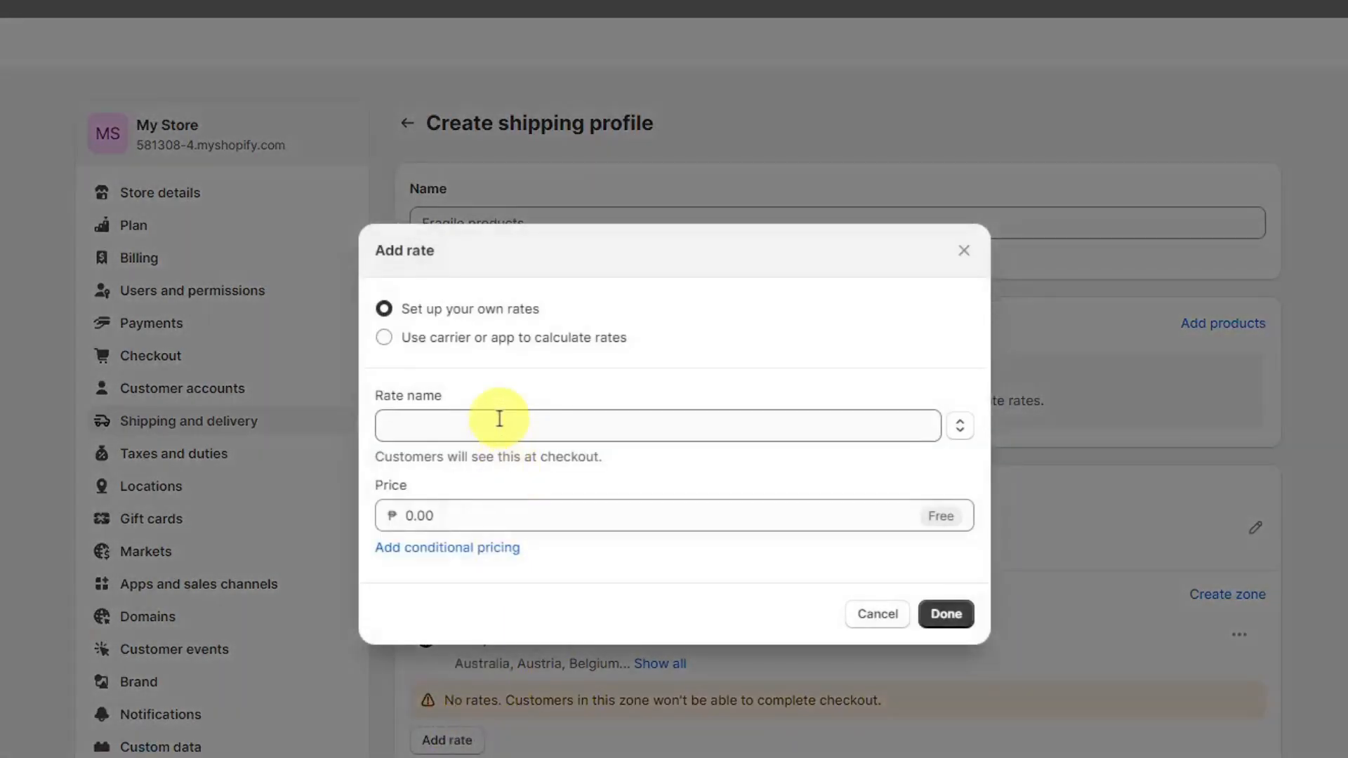
click(451, 517)
text(50)
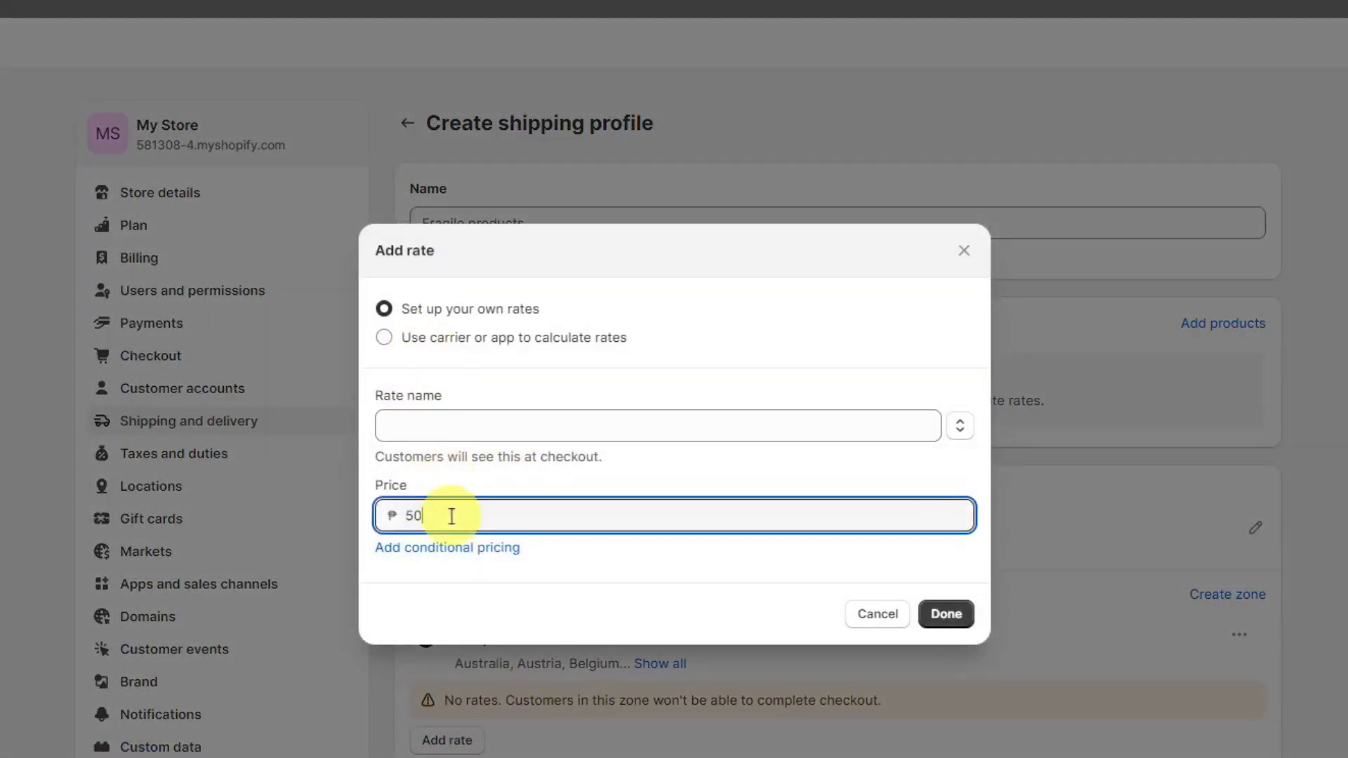
click(476, 429)
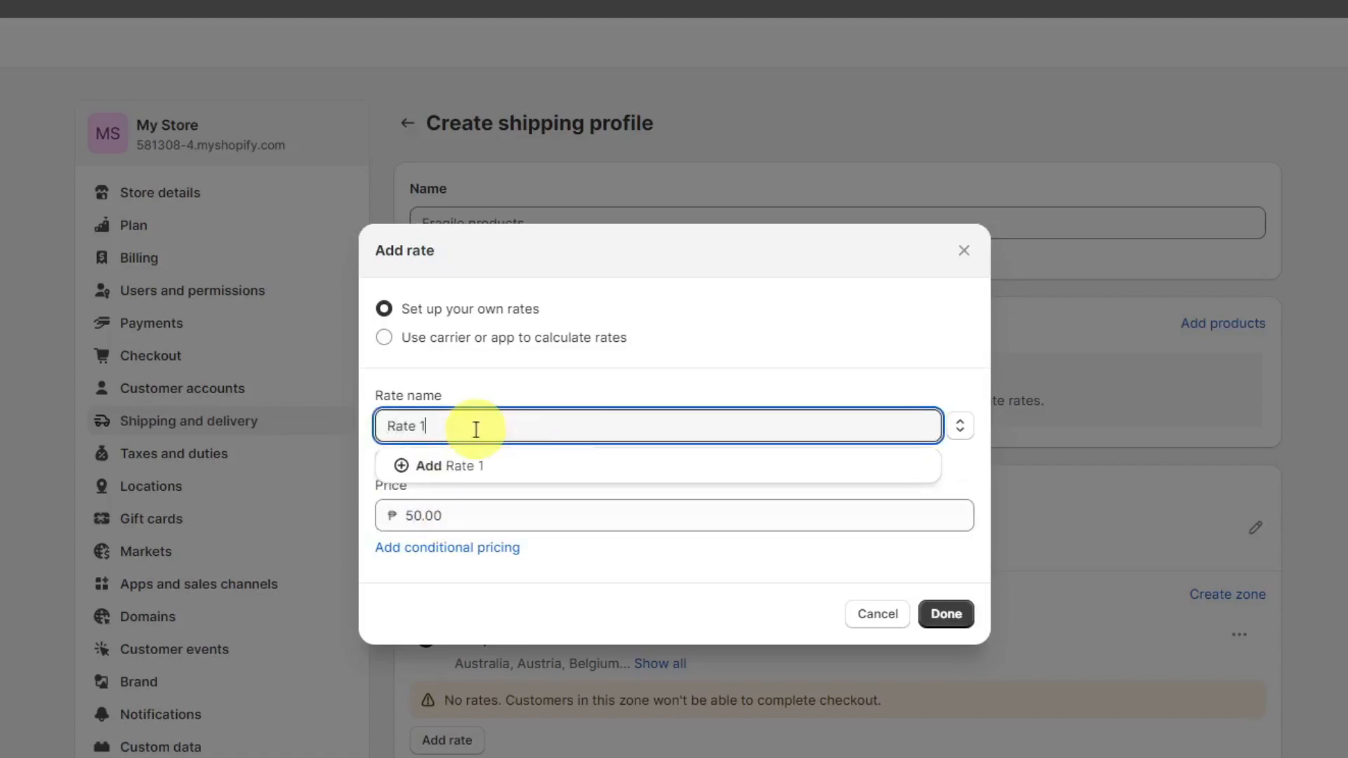
click(942, 612)
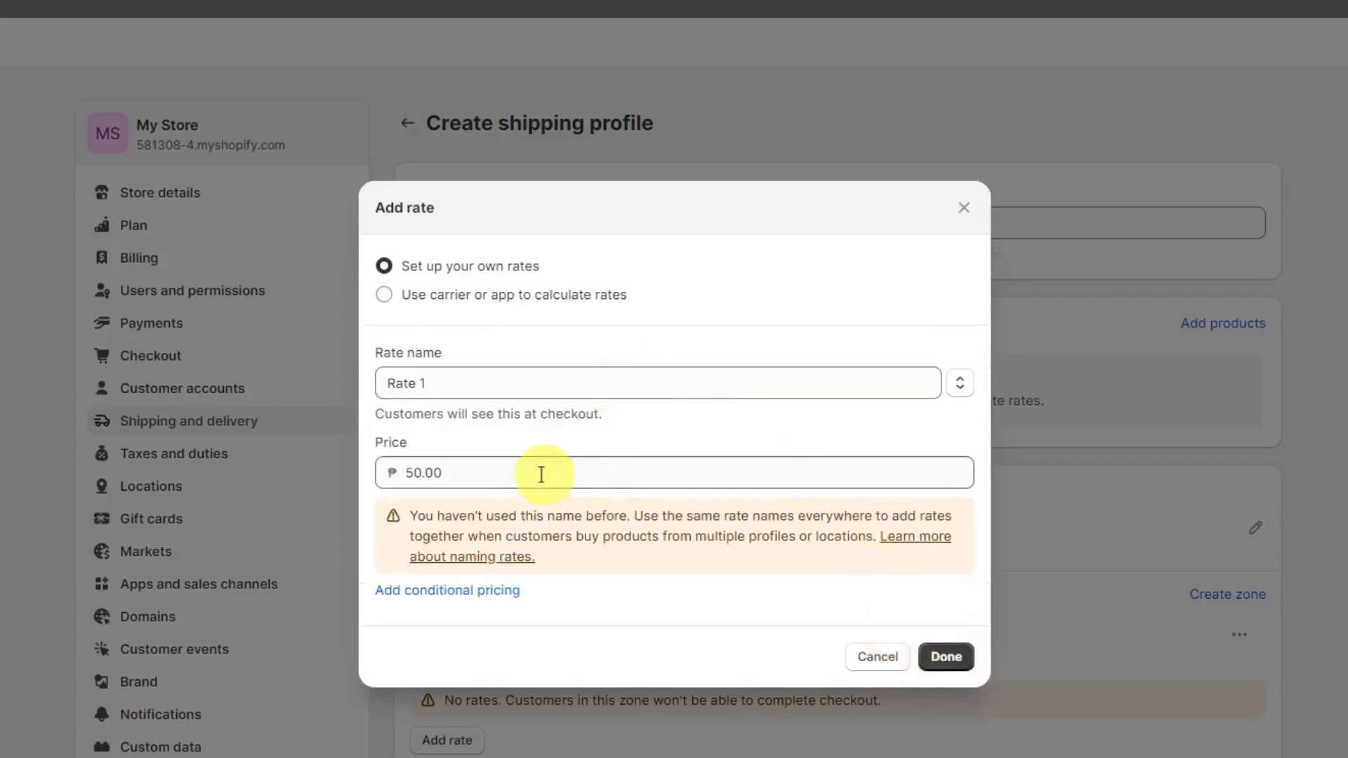
click(951, 662)
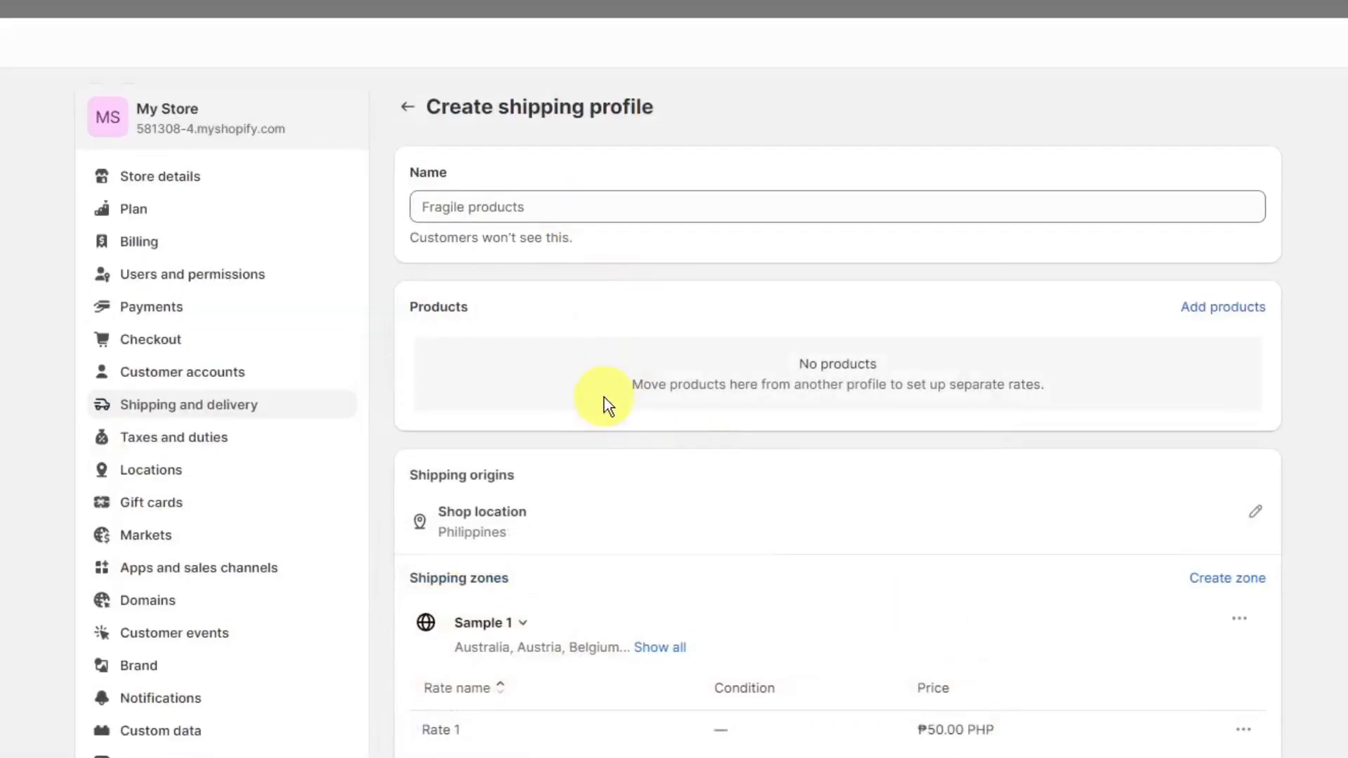
- Name the shipping profile Sample 1 and save it
scroll(604, 399, down, 6)
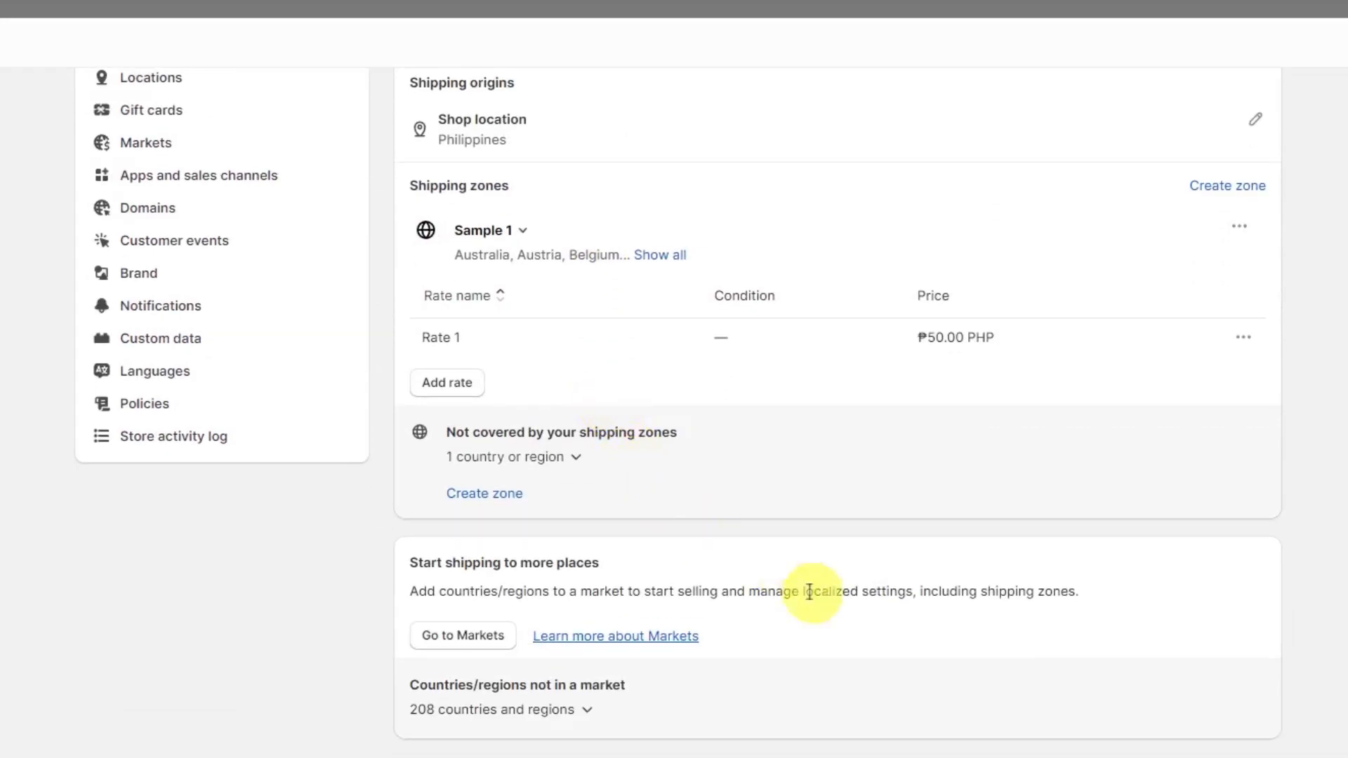
scroll(563, 729, up, 1)
scroll(563, 731, up, 6)
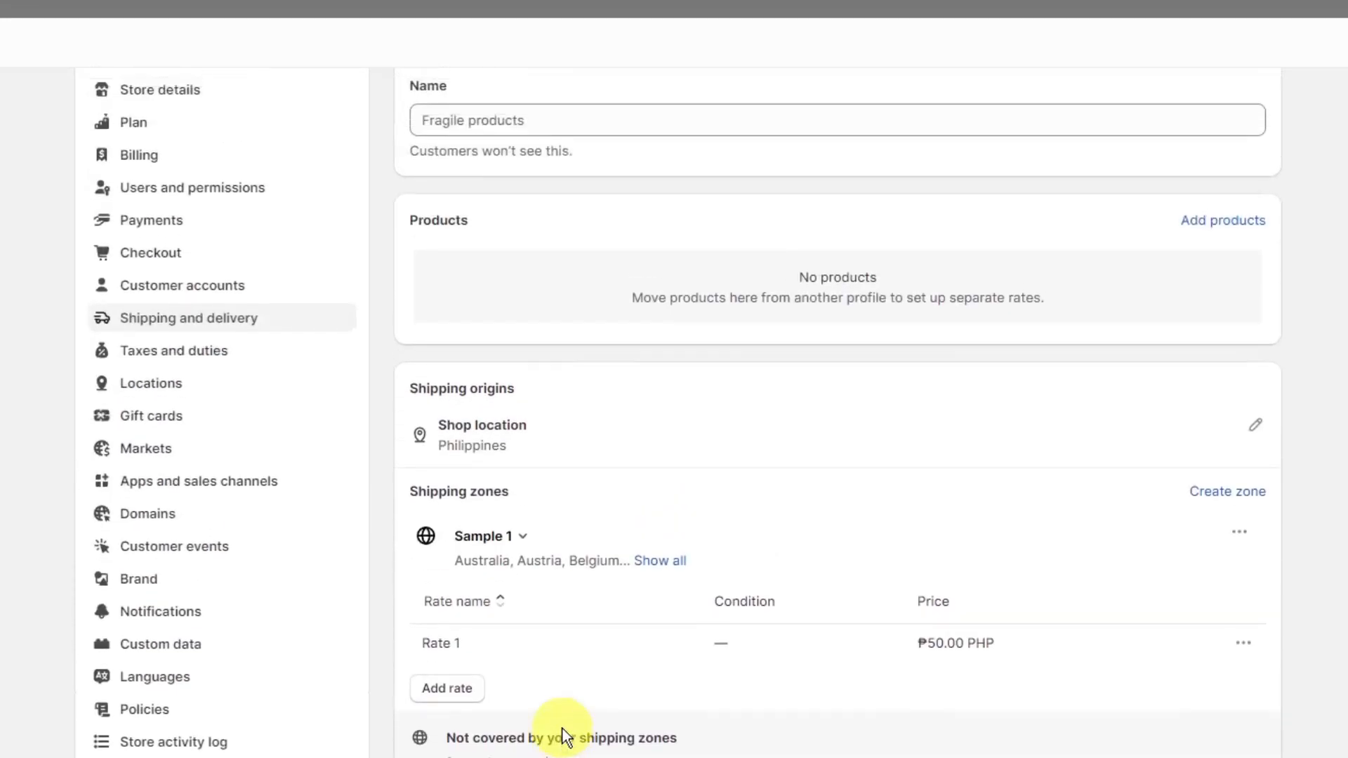
click(573, 222)
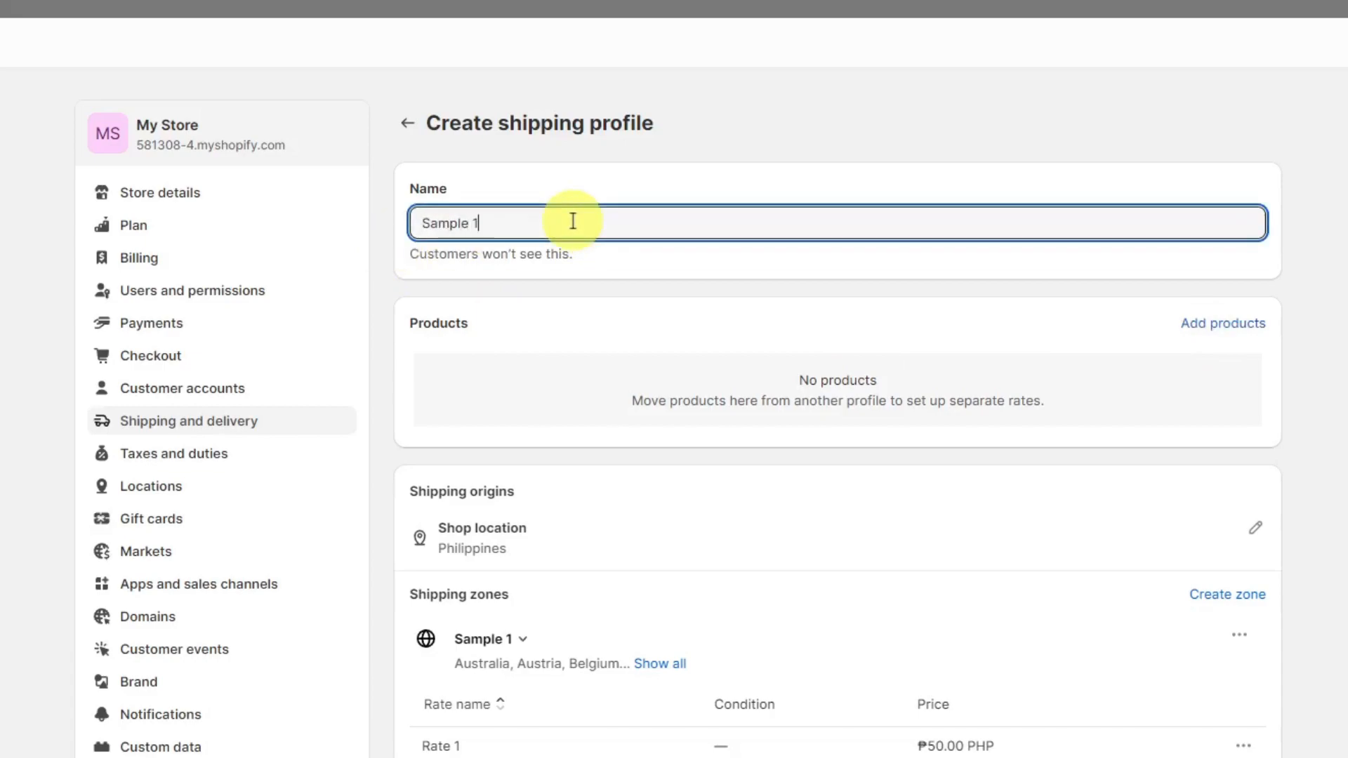
scroll(1168, 422, down, 3)
click(1302, 148)
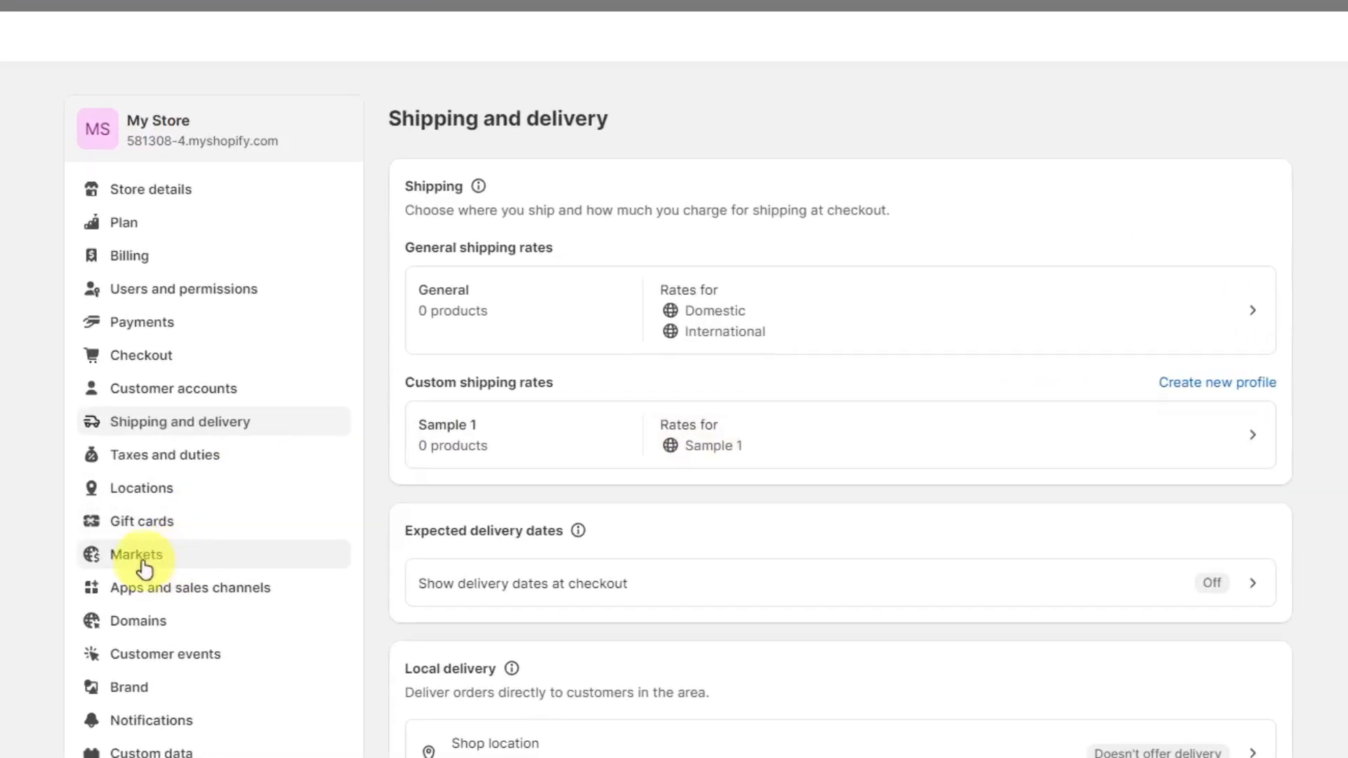
- Go to the Markets settings and start a new market that includes South Africa, Somalia and Sierra Leone
click(139, 560)
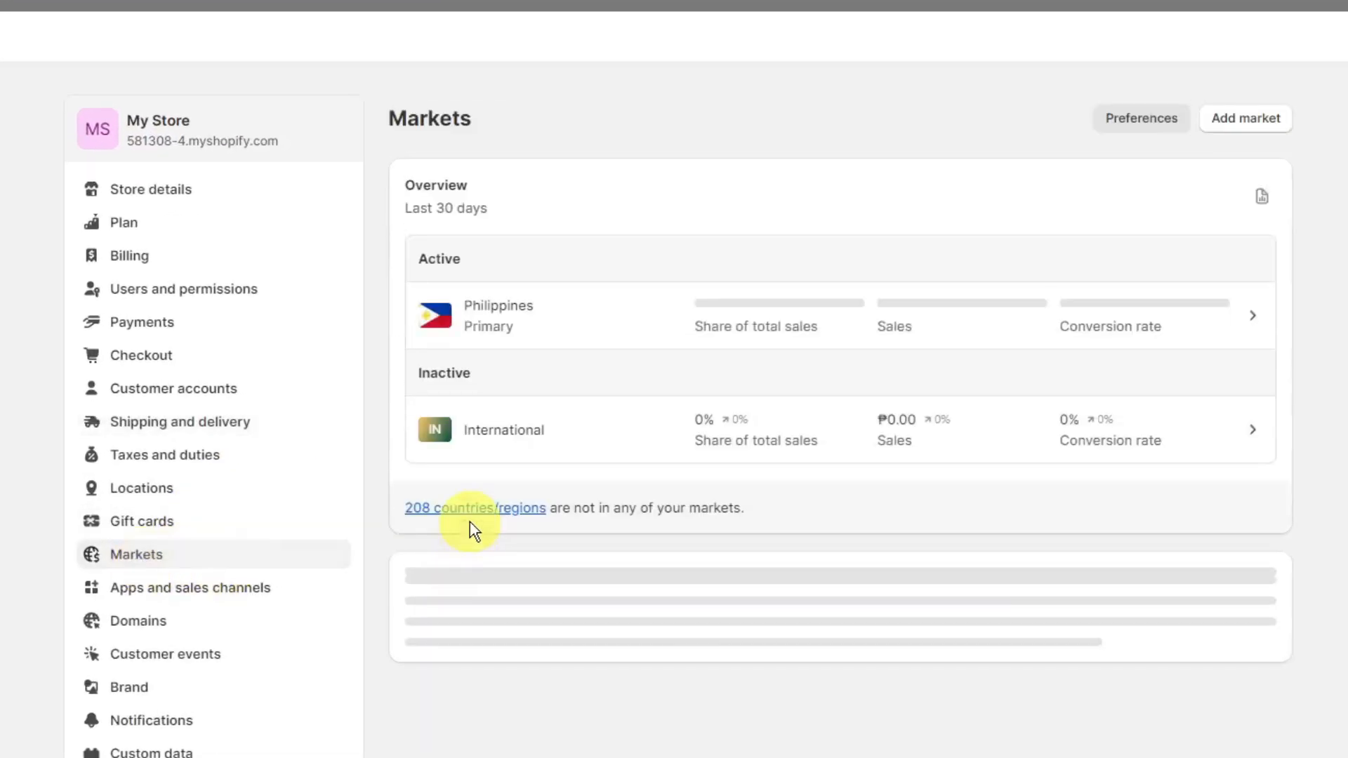
scroll(639, 389, down, 1)
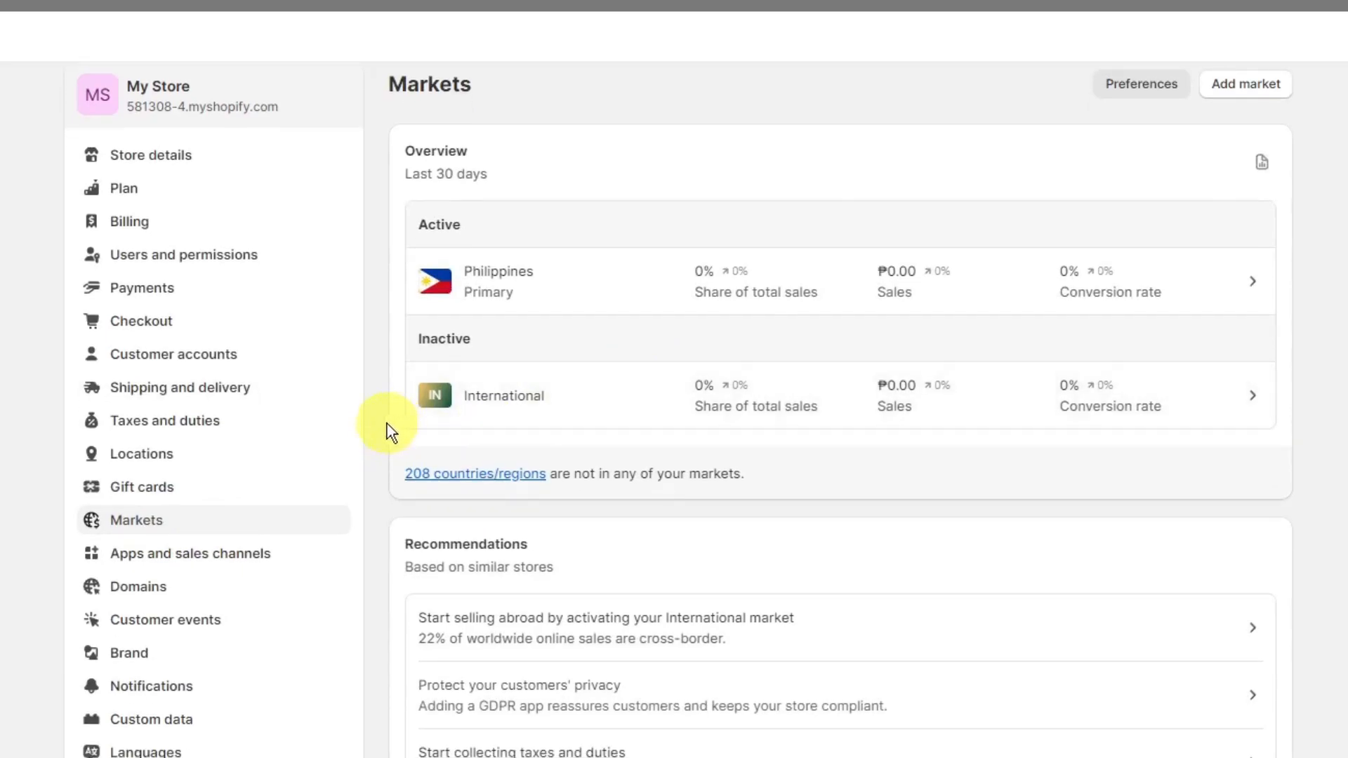
scroll(391, 436, up, 1)
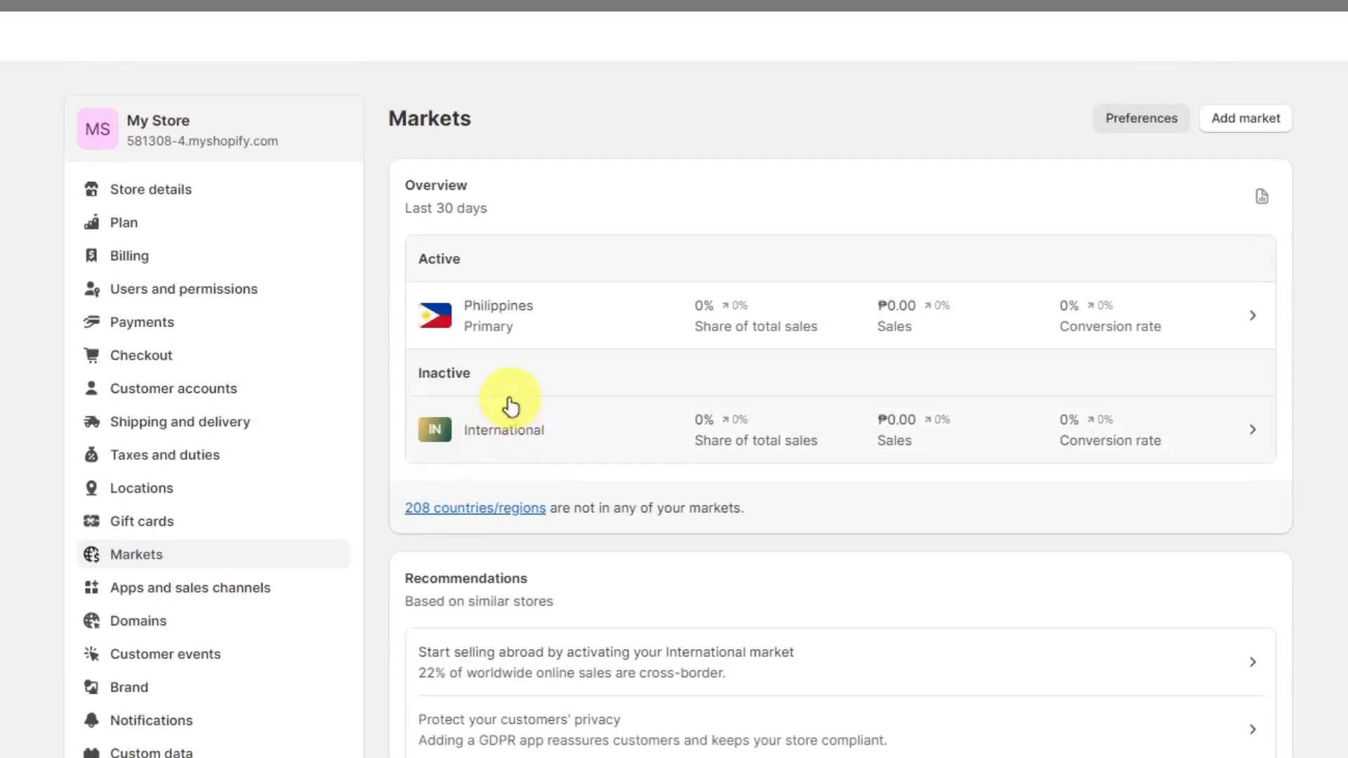
click(1253, 120)
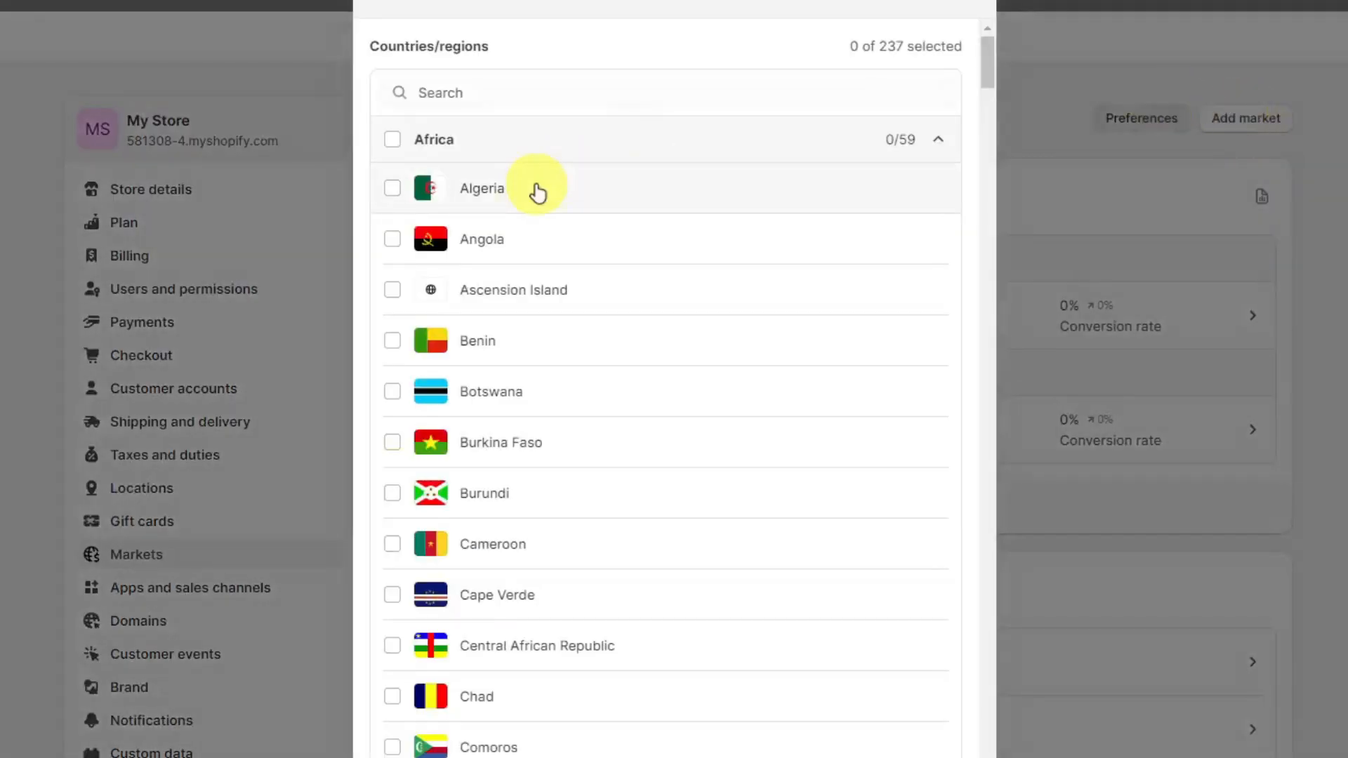
scroll(612, 346, down, 3)
drag(988, 90, 1031, 137)
drag(1036, 64, 1034, 204)
click(388, 361)
click(391, 309)
click(392, 258)
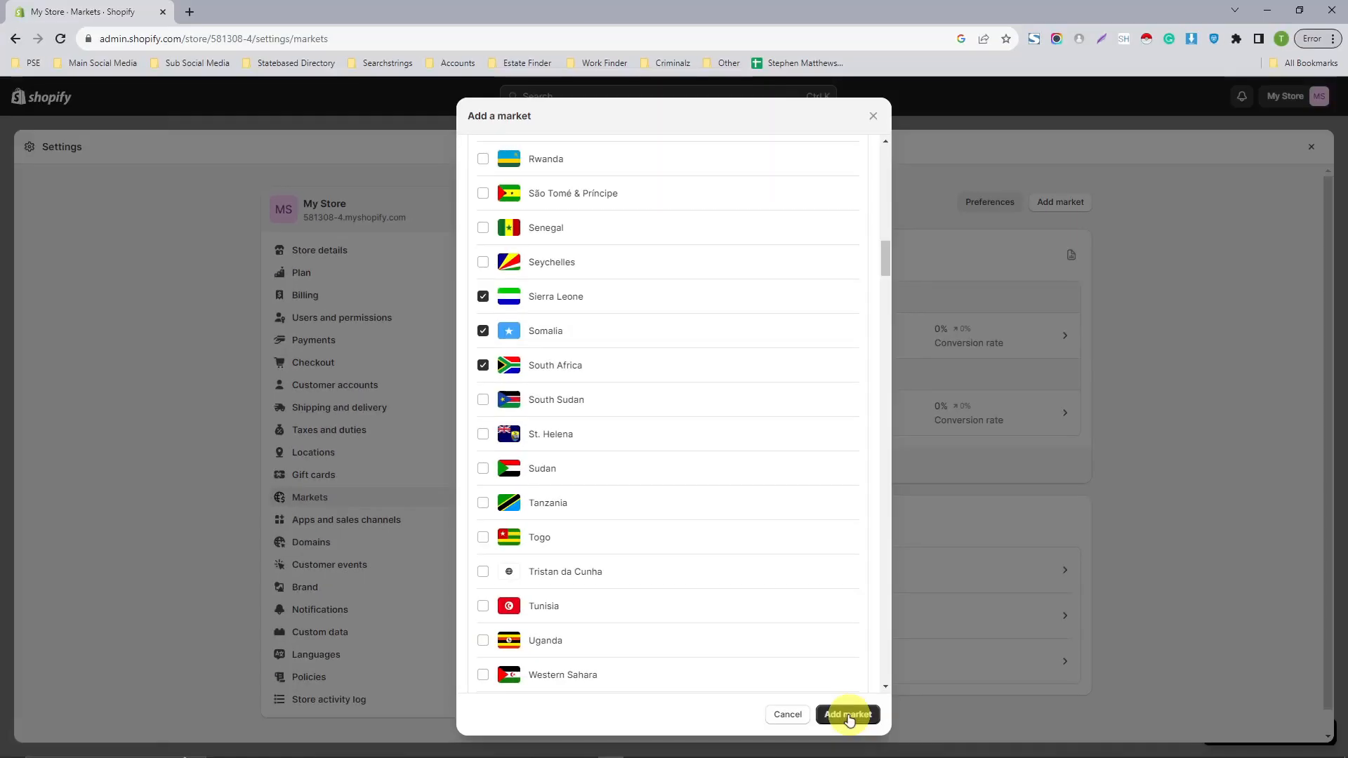
- Name the new market Sampe market and add it to the store
scroll(852, 716, down, 15)
click(593, 668)
text(Sampe market)
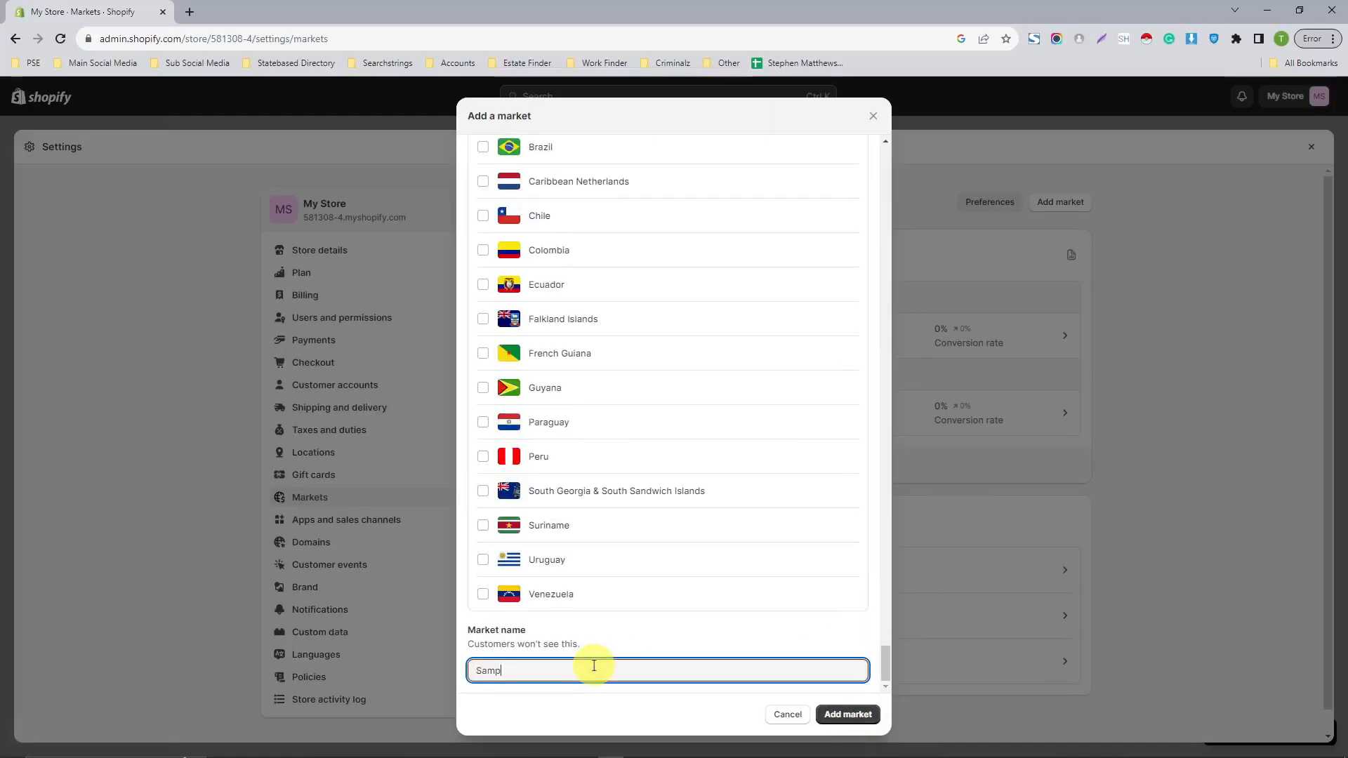
click(848, 715)
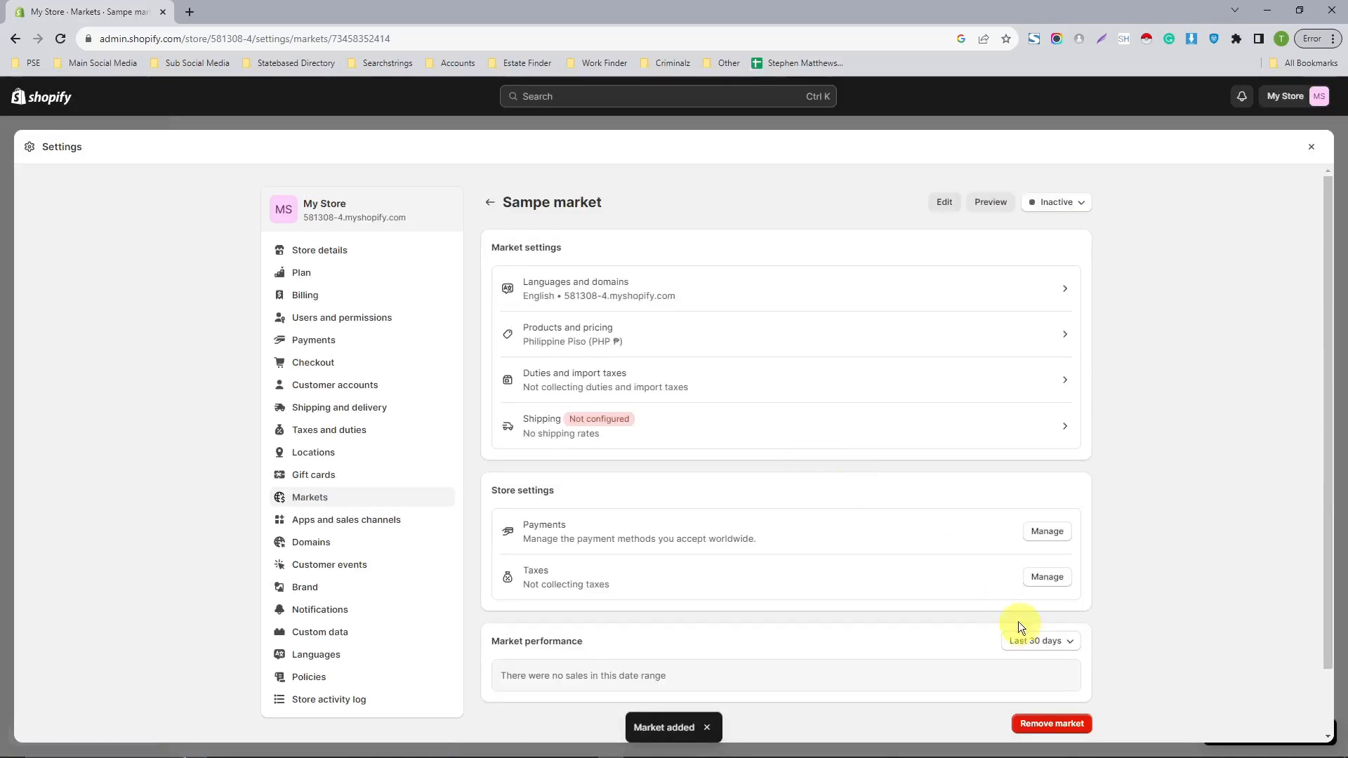
- Look over the new market's market settings, store settings and performance sections, and close the store settings
scroll(1263, 279, down, 1)
scroll(1263, 386, down, 1)
scroll(996, 497, up, 2)
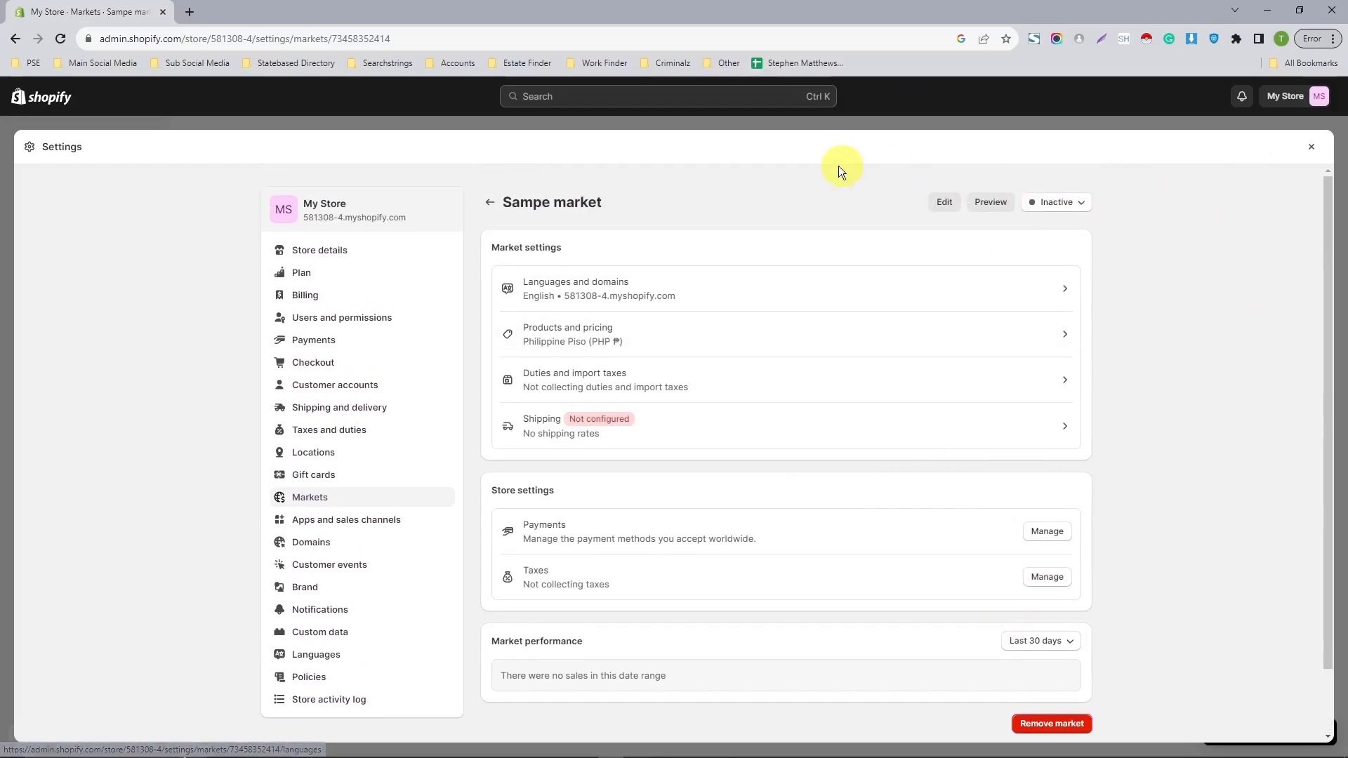
scroll(623, 326, down, 1)
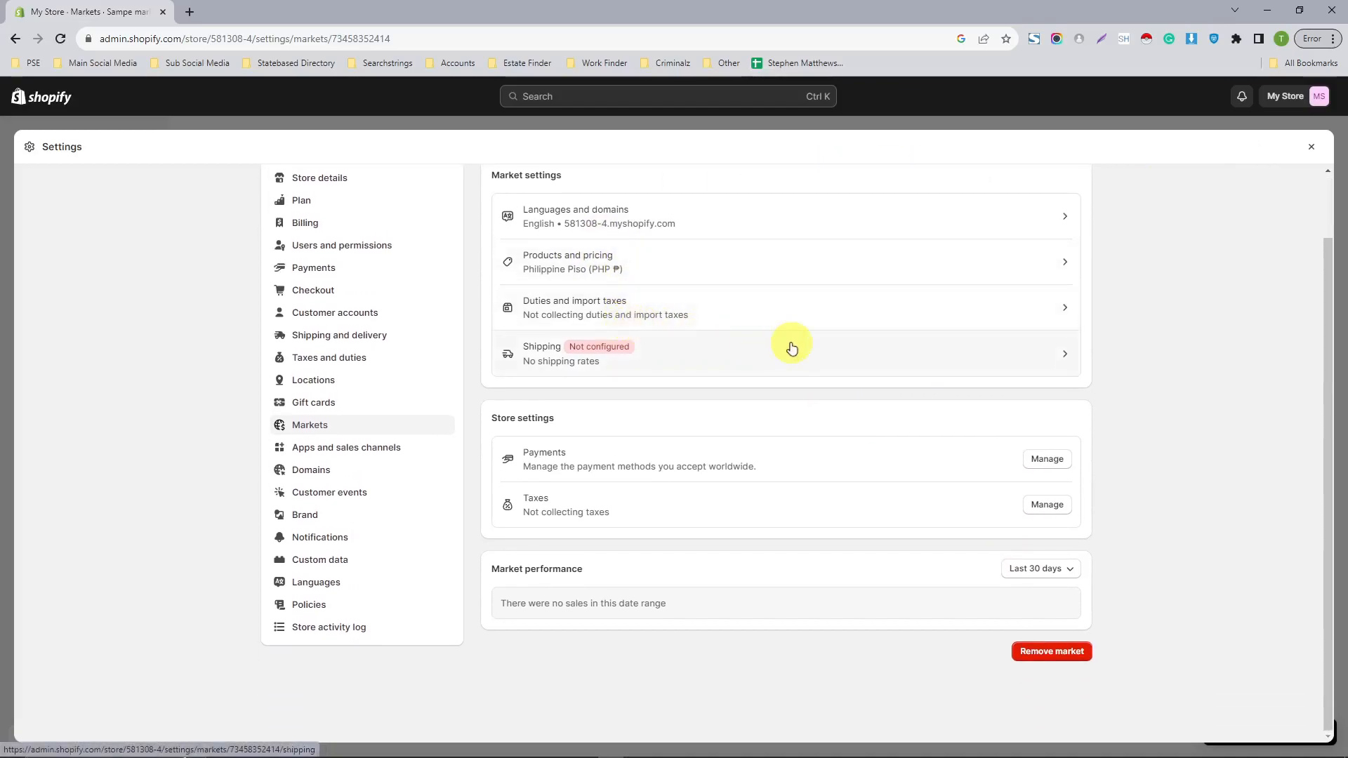
scroll(778, 357, up, 1)
scroll(779, 358, down, 1)
scroll(781, 356, up, 1)
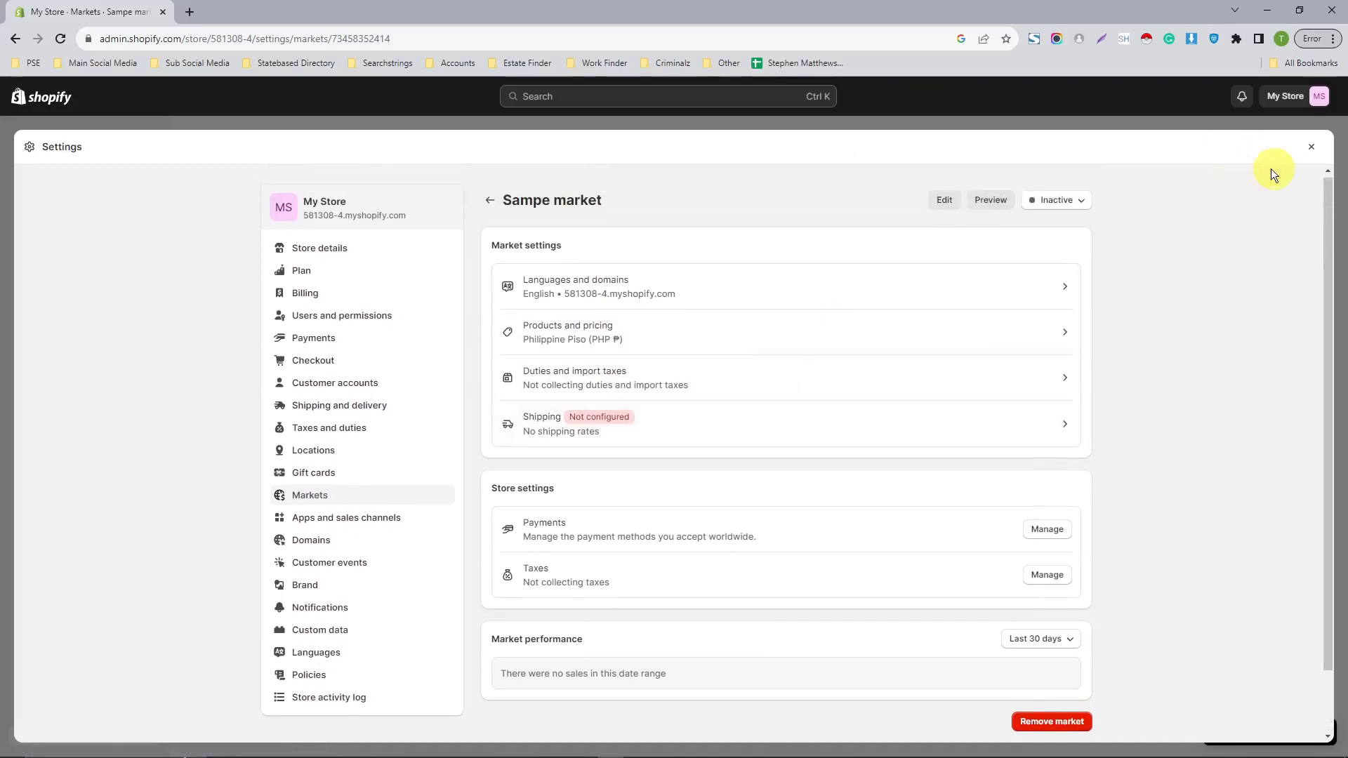
click(1311, 146)
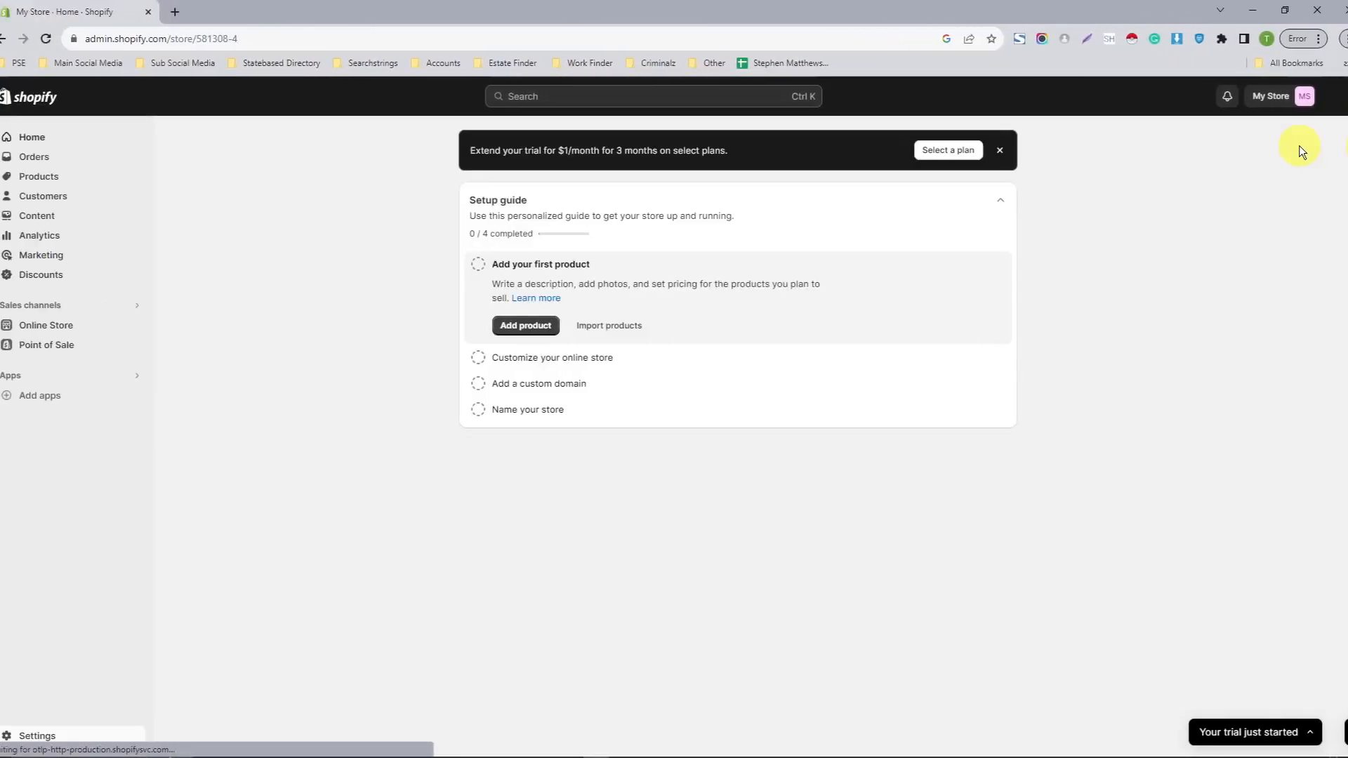